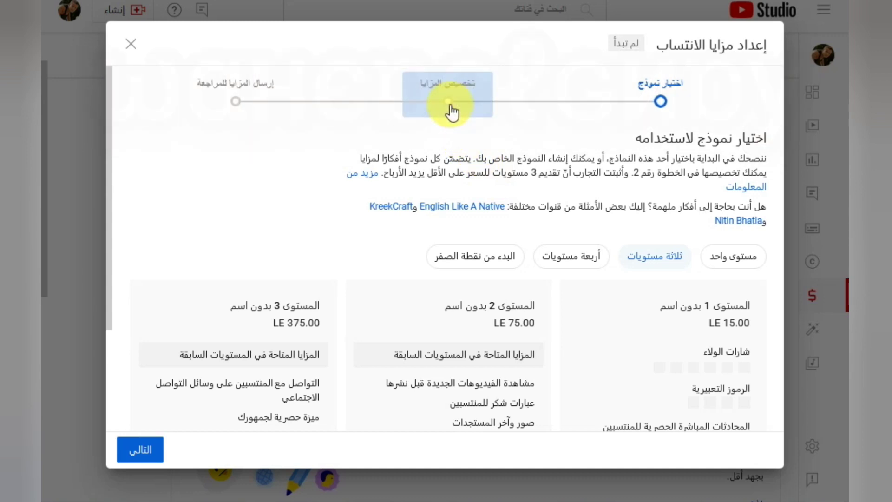
Step: Advance the membership perks setup to the perk customisation stage in the browser, and do the same in the mirrored phone window
{"action": "left_click", "coordinate": [449, 103]}
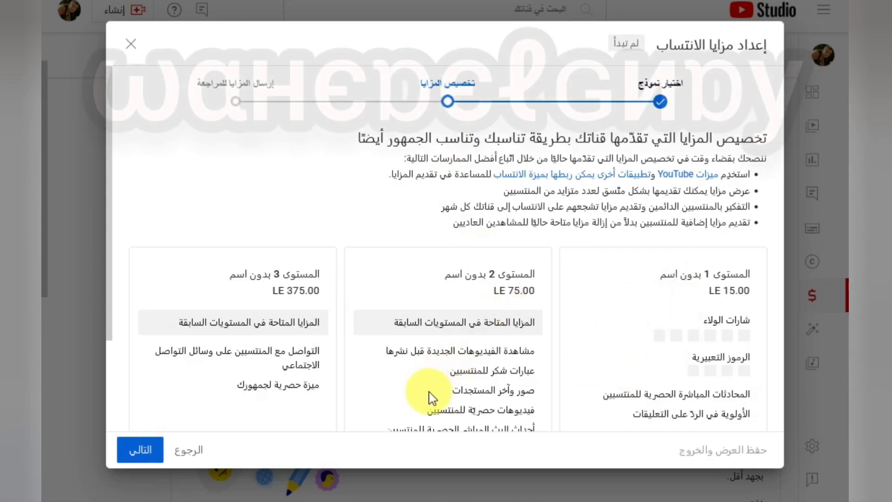
{"action": "mouse_move", "coordinate": [376, 498]}
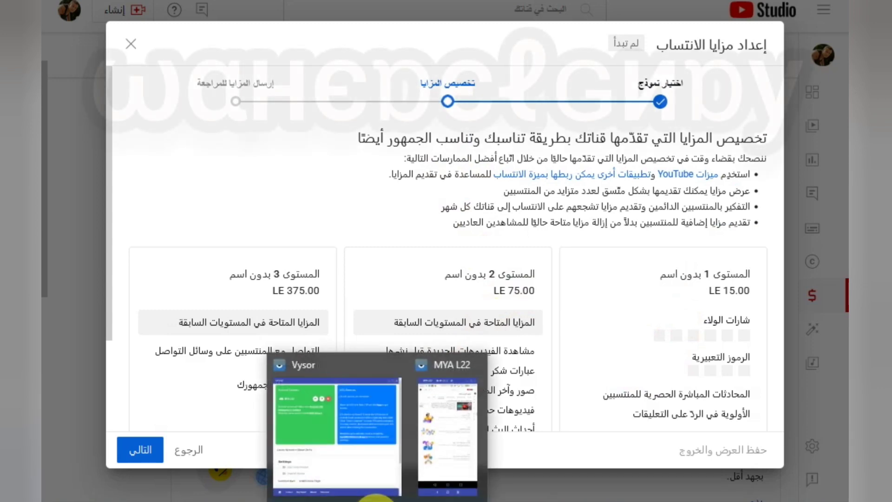
{"action": "left_click", "coordinate": [455, 443]}
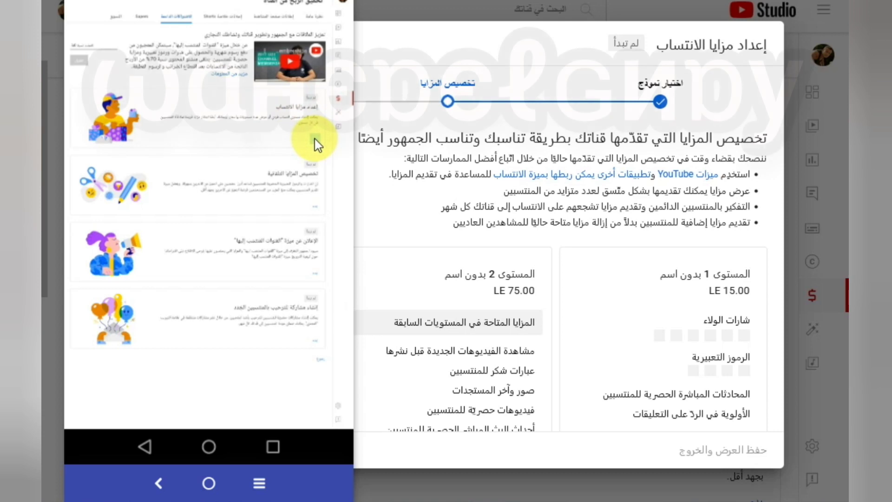
{"action": "left_click", "coordinate": [315, 140]}
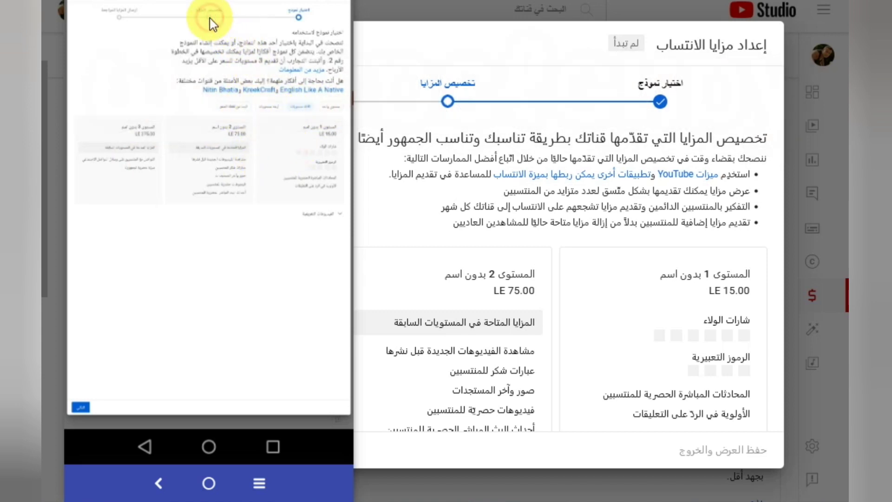
{"action": "left_click", "coordinate": [209, 18]}
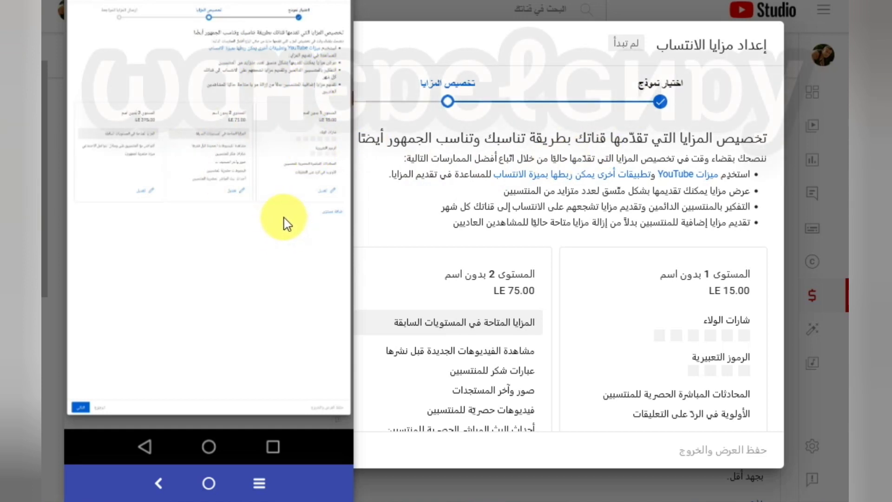
Step: Edit level 1 of the membership, naming it "اصدقائي" and setting its monthly price to LE 10.00
{"action": "scroll", "coordinate": [597, 226], "scroll_direction": "down", "scroll_amount": 2}
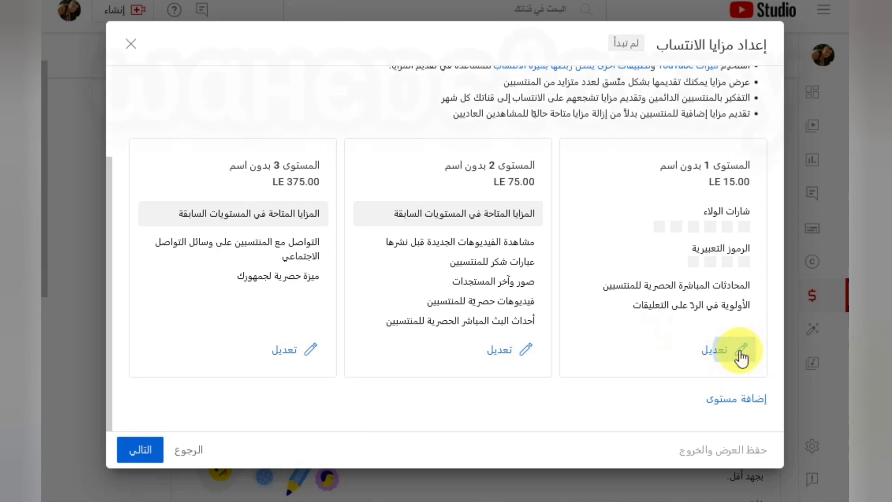
{"action": "left_click", "coordinate": [740, 351]}
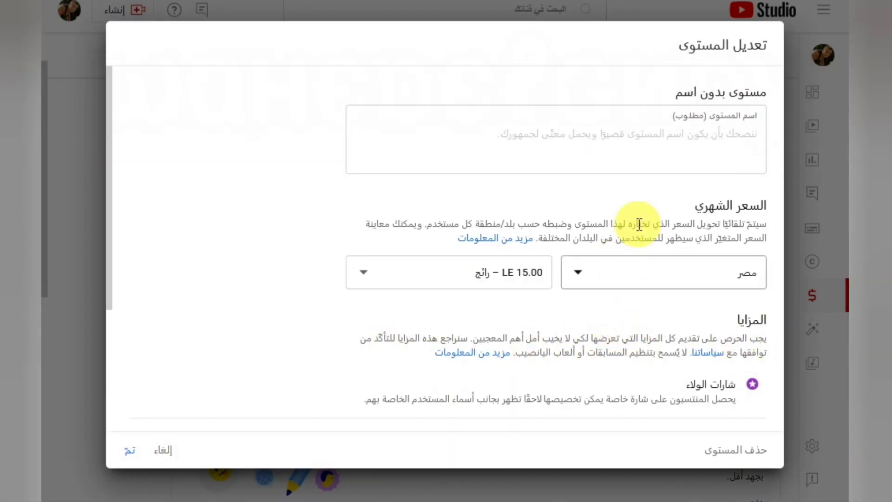
{"action": "left_click", "coordinate": [655, 139]}
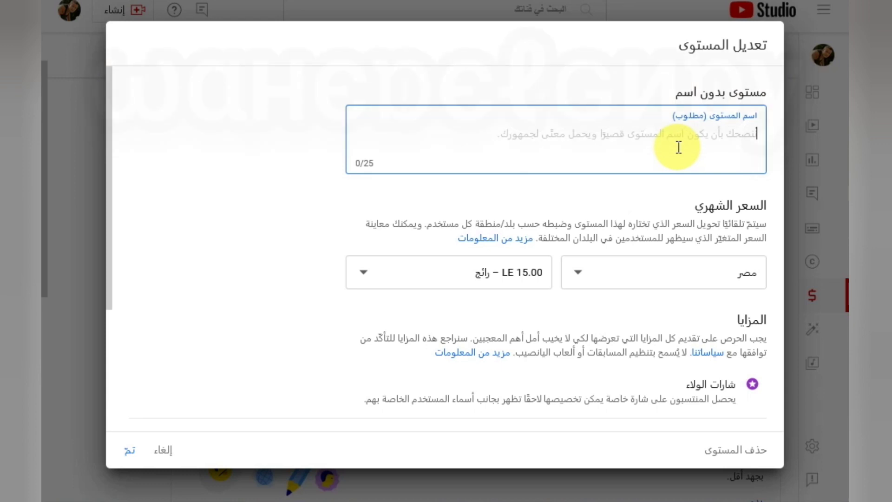
{"action": "type", "text": "اصدقائي"}
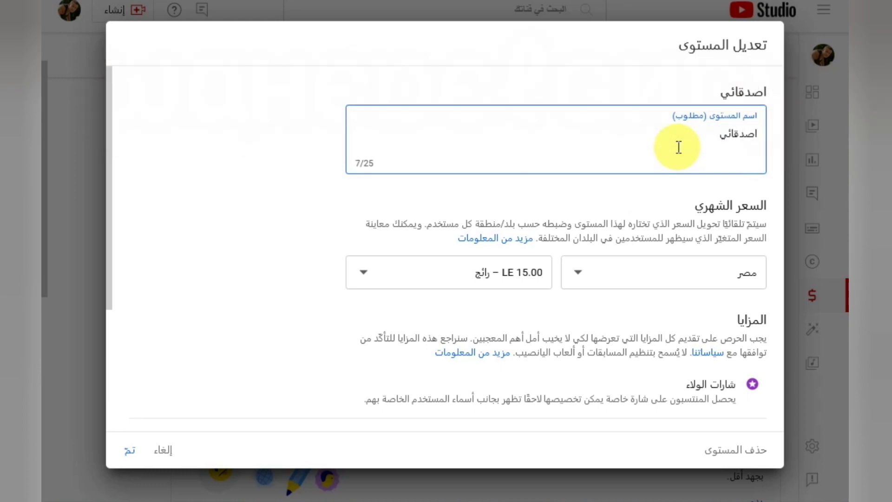
{"action": "scroll", "coordinate": [678, 147], "scroll_direction": "down", "scroll_amount": 2}
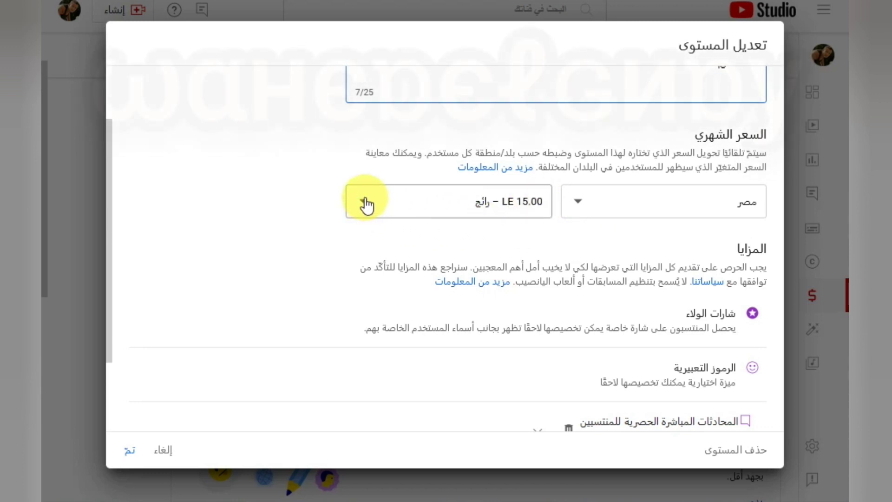
{"action": "left_click", "coordinate": [366, 203]}
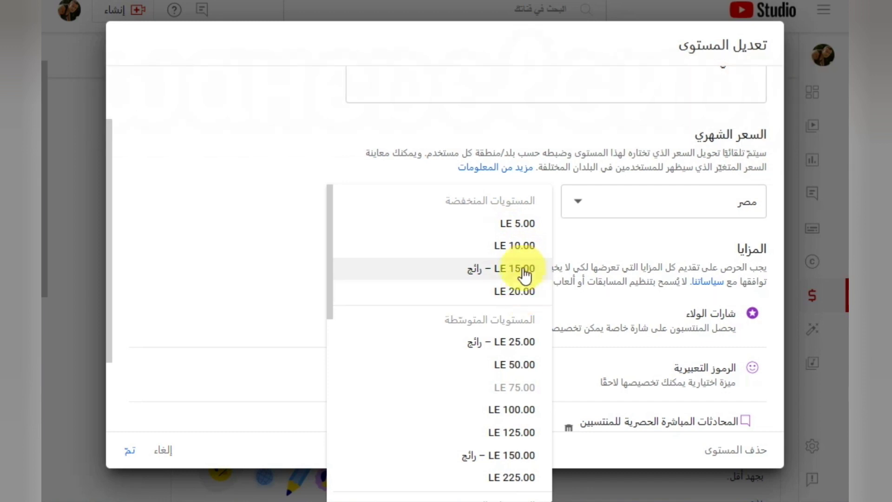
{"action": "left_click", "coordinate": [515, 246]}
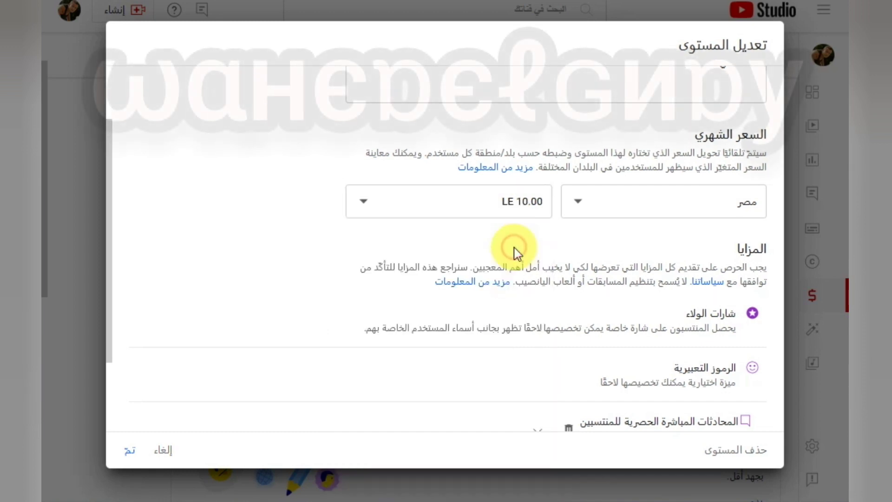
Step: Delete the members-only live chats perk (المحادثات المباشرة الحصرية للمنتسبين) from the "اصدقائي" level
{"action": "scroll", "coordinate": [518, 253], "scroll_direction": "down", "scroll_amount": 2}
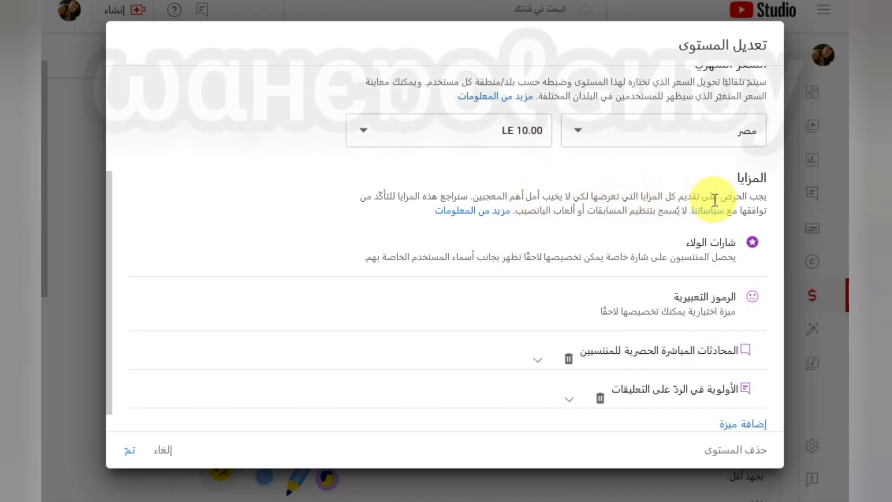
{"action": "scroll", "coordinate": [664, 225], "scroll_direction": "down", "scroll_amount": 1}
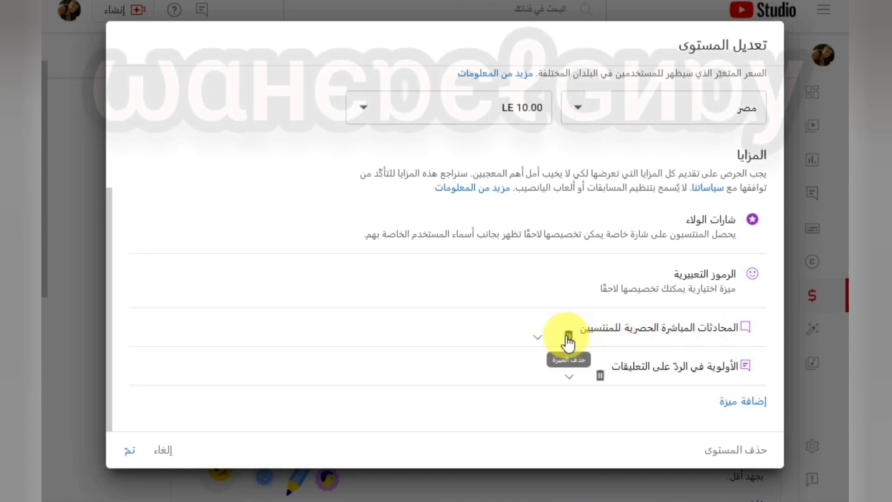
{"action": "left_click", "coordinate": [568, 337]}
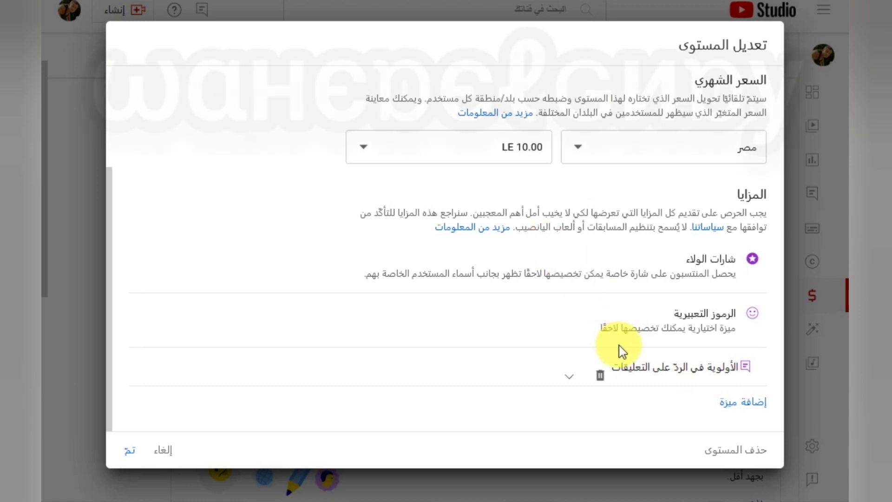
{"action": "left_click", "coordinate": [728, 405]}
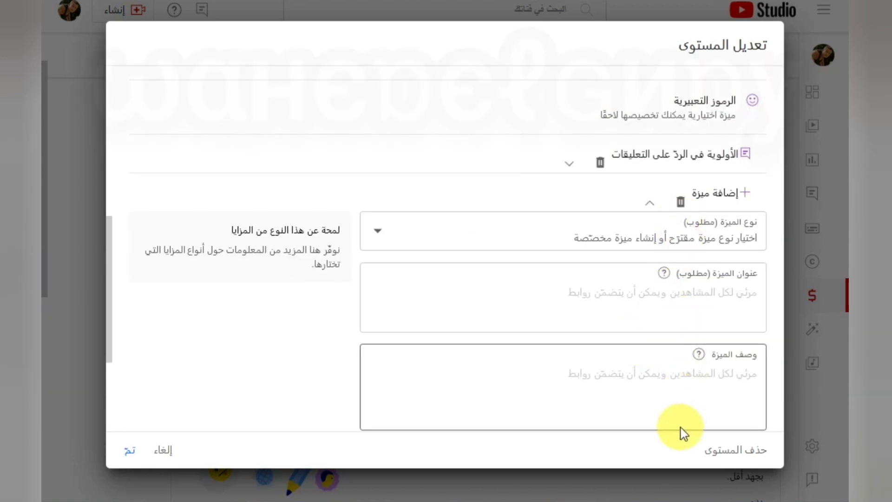
{"action": "scroll", "coordinate": [664, 355], "scroll_direction": "up", "scroll_amount": 2}
{"action": "left_click", "coordinate": [680, 276]}
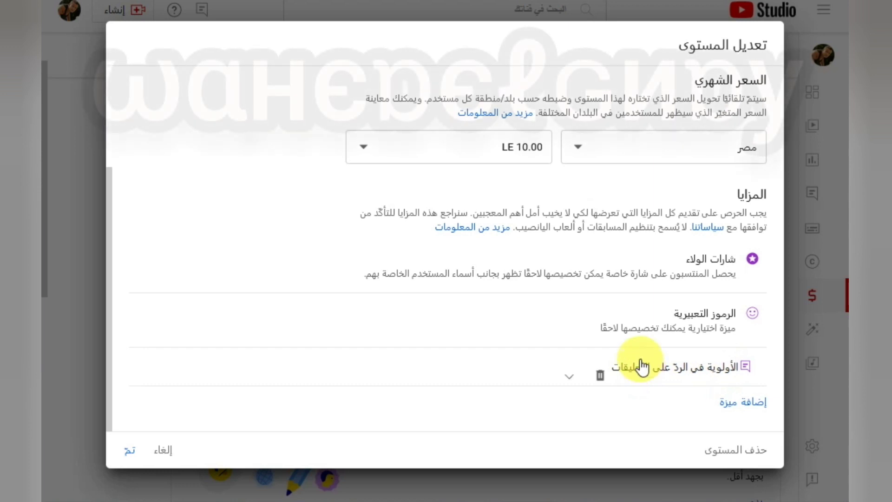
Step: Review the name, price and perks of the "اصدقائي" level and save its changes
{"action": "scroll", "coordinate": [617, 223], "scroll_direction": "up", "scroll_amount": 2}
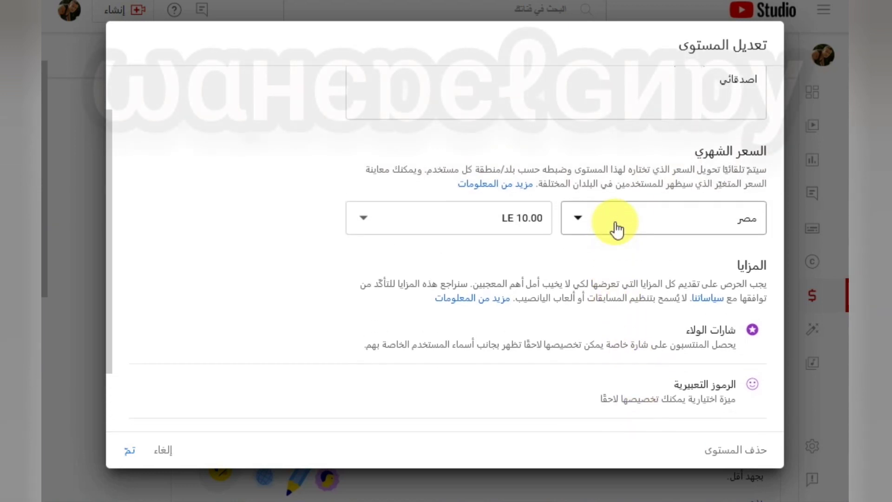
{"action": "scroll", "coordinate": [617, 227], "scroll_direction": "up", "scroll_amount": 1}
{"action": "scroll", "coordinate": [585, 280], "scroll_direction": "down", "scroll_amount": 3}
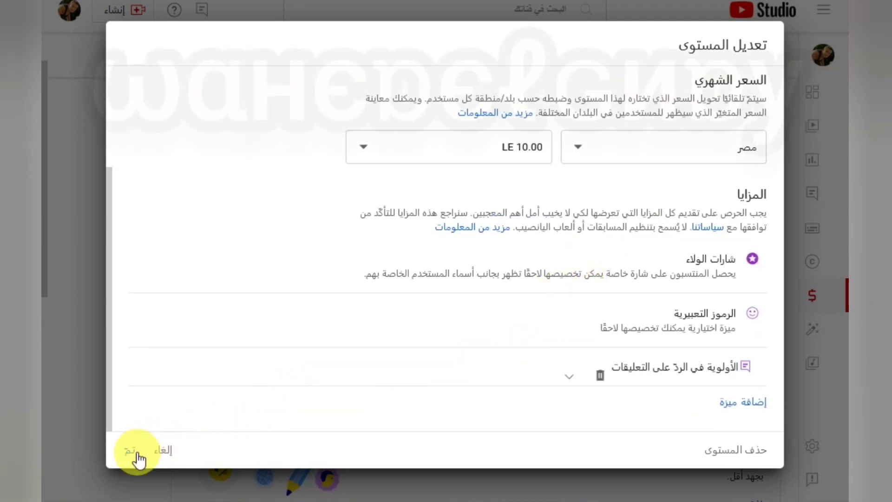
{"action": "left_click", "coordinate": [131, 451]}
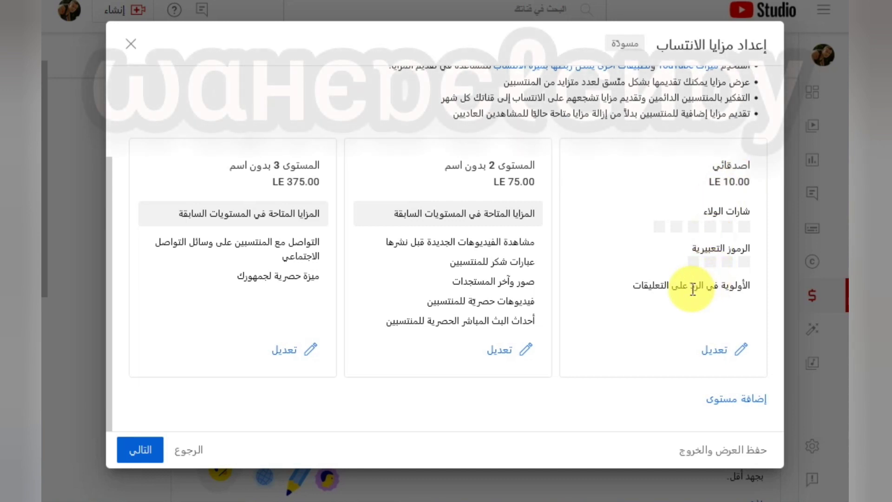
Step: Edit level 2 of the membership, naming it "اخواتي" and setting its monthly price to LE 25.00
{"action": "left_click", "coordinate": [521, 355]}
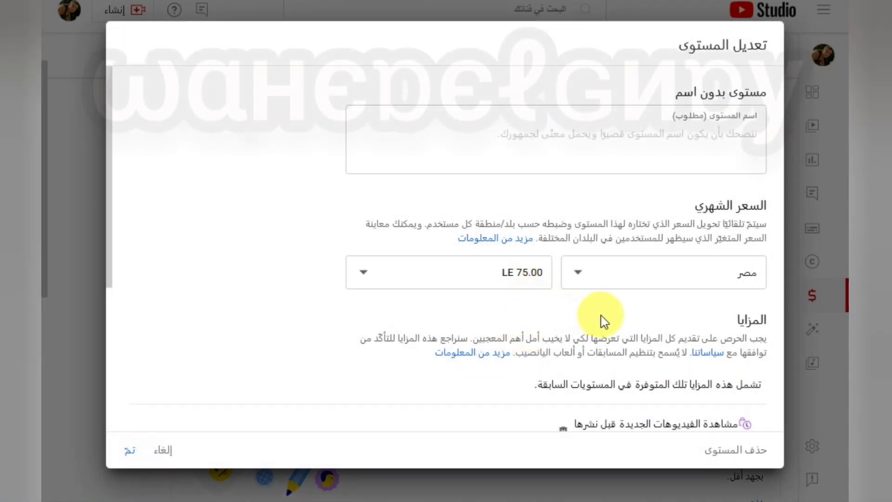
{"action": "scroll", "coordinate": [578, 320], "scroll_direction": "down", "scroll_amount": 1}
{"action": "scroll", "coordinate": [578, 320], "scroll_direction": "down", "scroll_amount": 3}
{"action": "scroll", "coordinate": [528, 282], "scroll_direction": "up", "scroll_amount": 2}
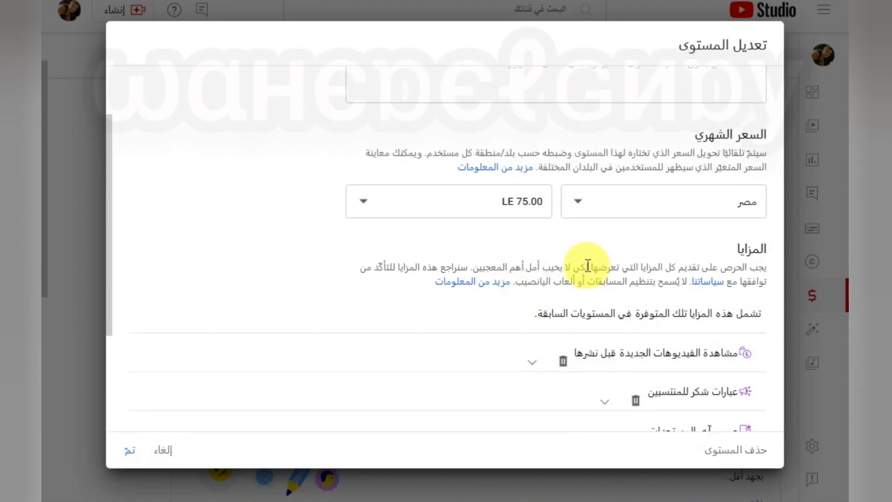
{"action": "scroll", "coordinate": [673, 209], "scroll_direction": "up", "scroll_amount": 2}
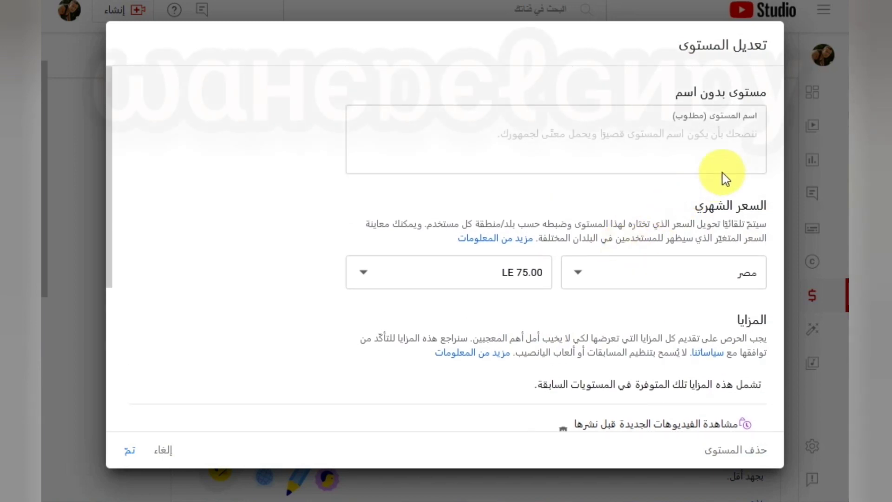
{"action": "left_click", "coordinate": [723, 135]}
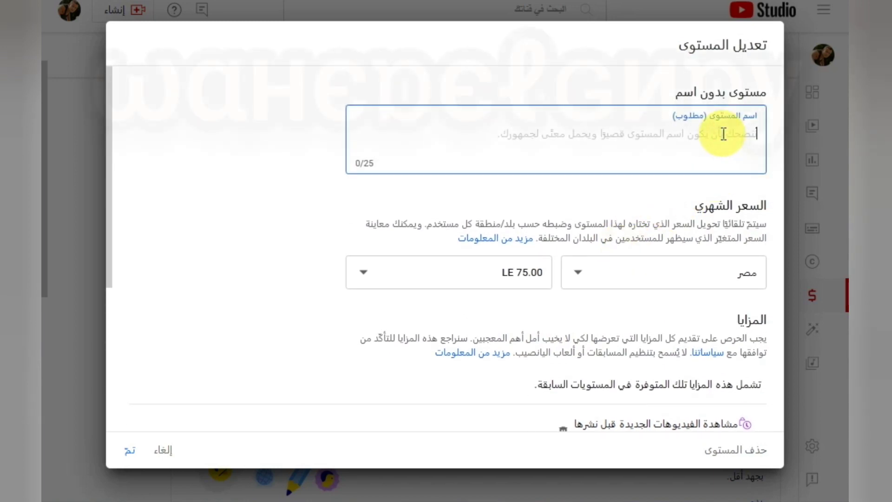
{"action": "type", "text": "ا"}
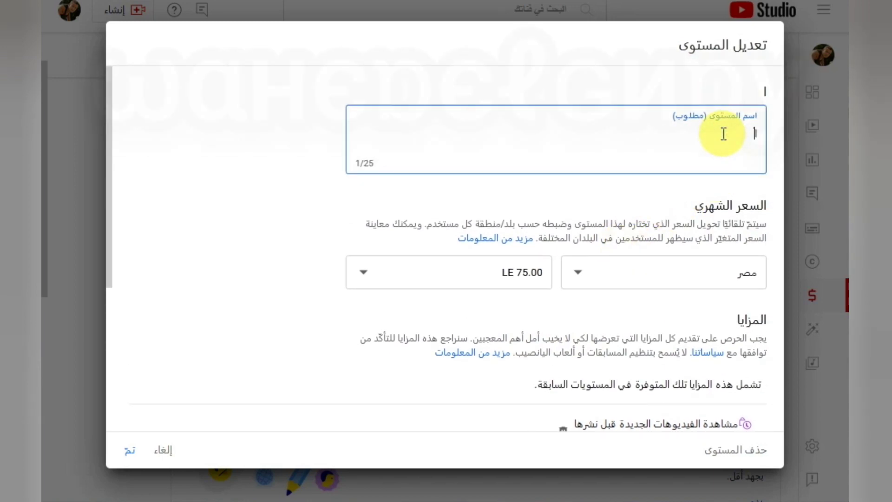
{"action": "type", "text": "خواتي"}
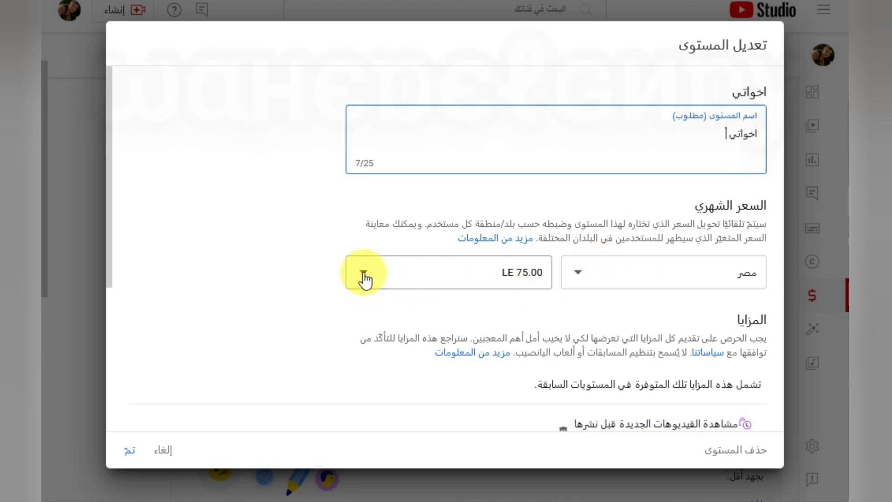
{"action": "left_click", "coordinate": [364, 277]}
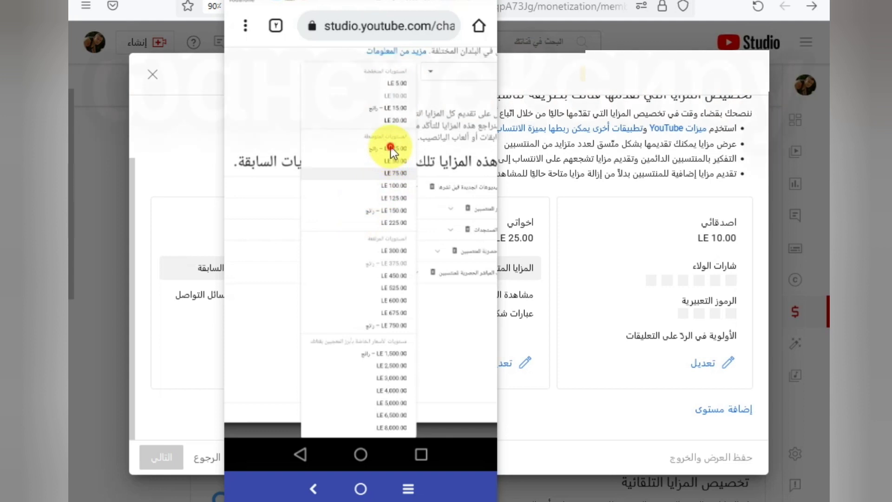
Step: In the mirrored phone's level 2 editor, set the monthly price to LE 25.00 and name the level "اخواتي"
{"action": "left_click", "coordinate": [390, 147]}
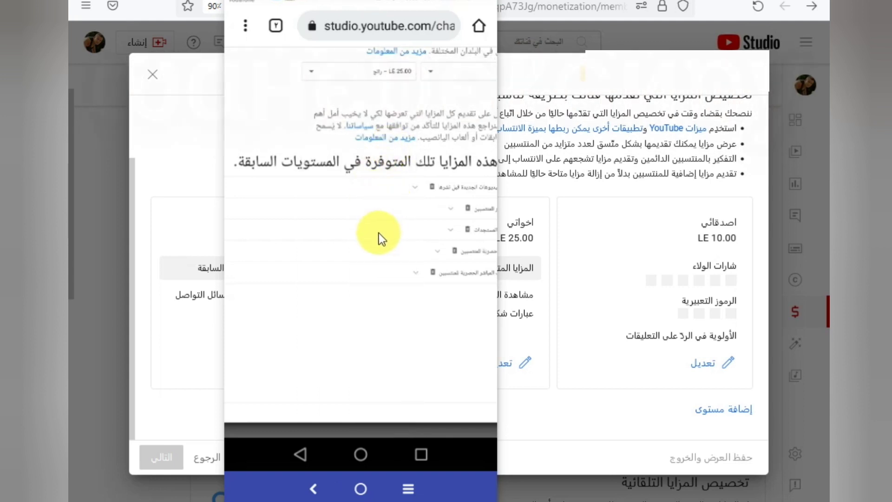
{"action": "scroll", "coordinate": [342, 182], "scroll_direction": "up", "scroll_amount": 5}
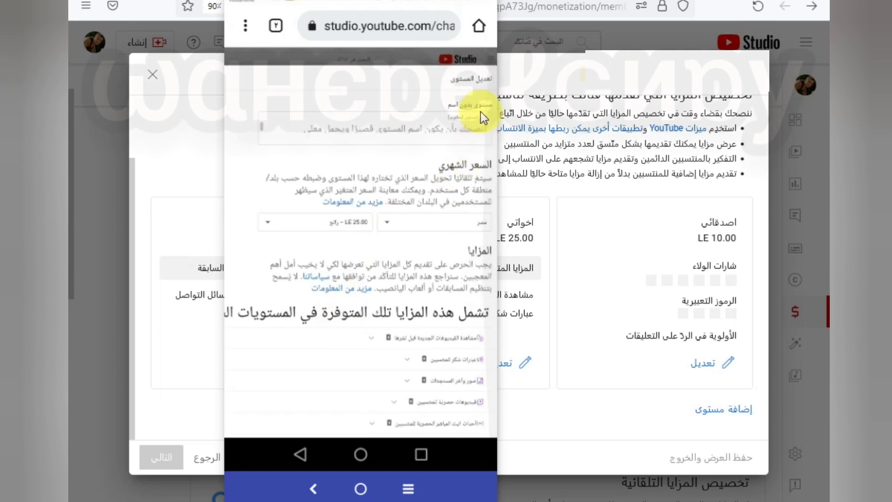
{"action": "left_click", "coordinate": [454, 119]}
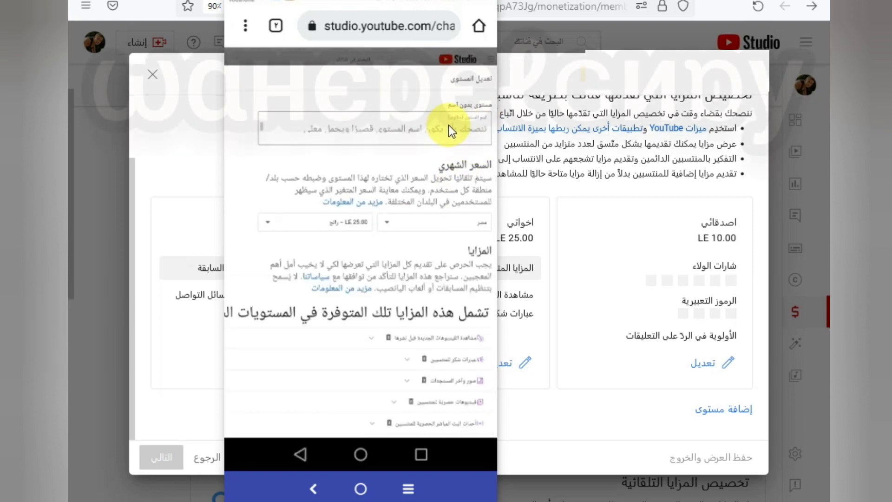
{"action": "left_click", "coordinate": [452, 127]}
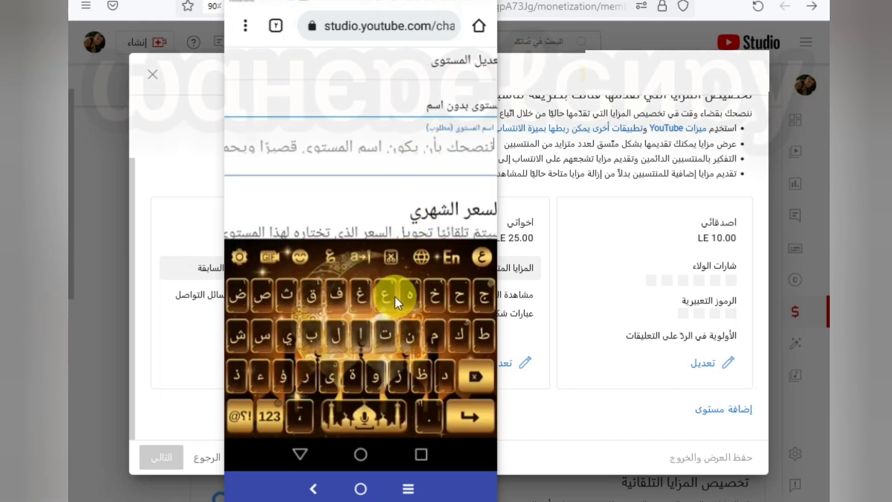
{"action": "left_click", "coordinate": [429, 291]}
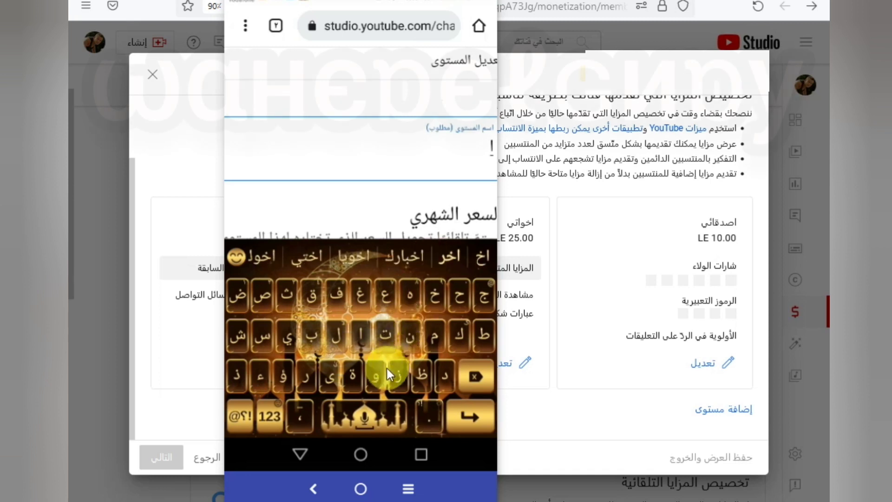
{"action": "left_click", "coordinate": [375, 372]}
{"action": "left_click", "coordinate": [356, 326]}
{"action": "left_click", "coordinate": [383, 330]}
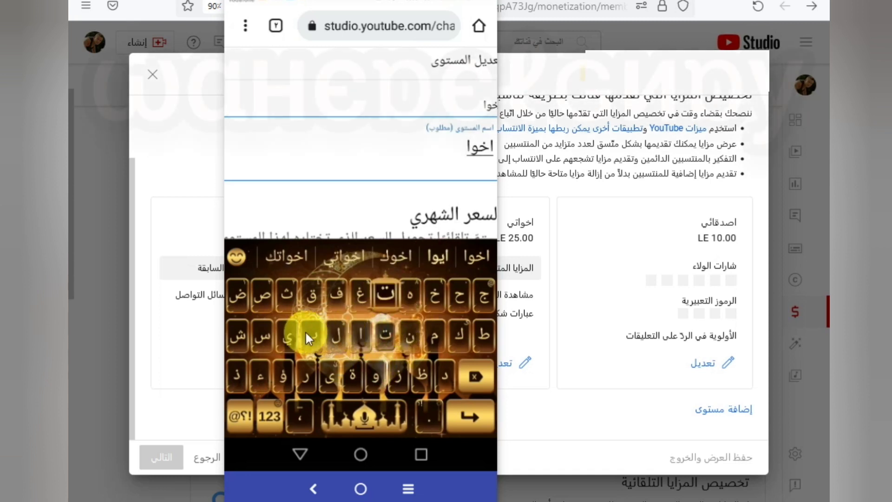
{"action": "left_click", "coordinate": [286, 333]}
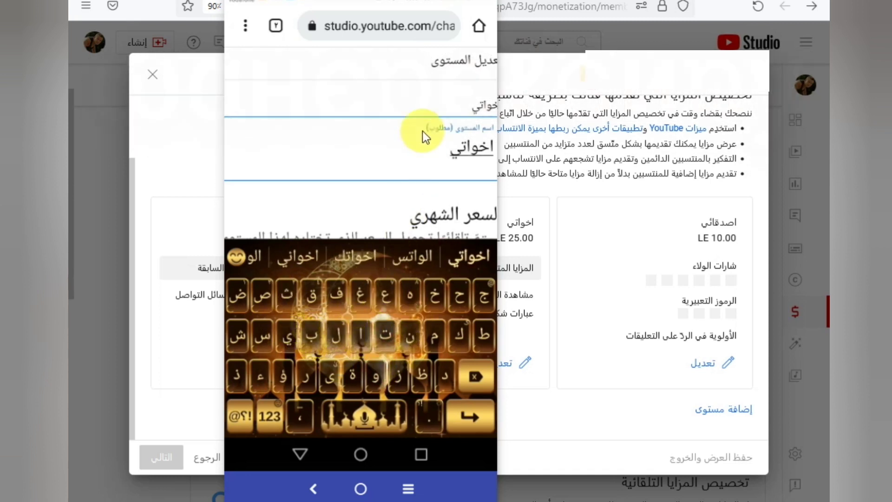
{"action": "left_click", "coordinate": [419, 88]}
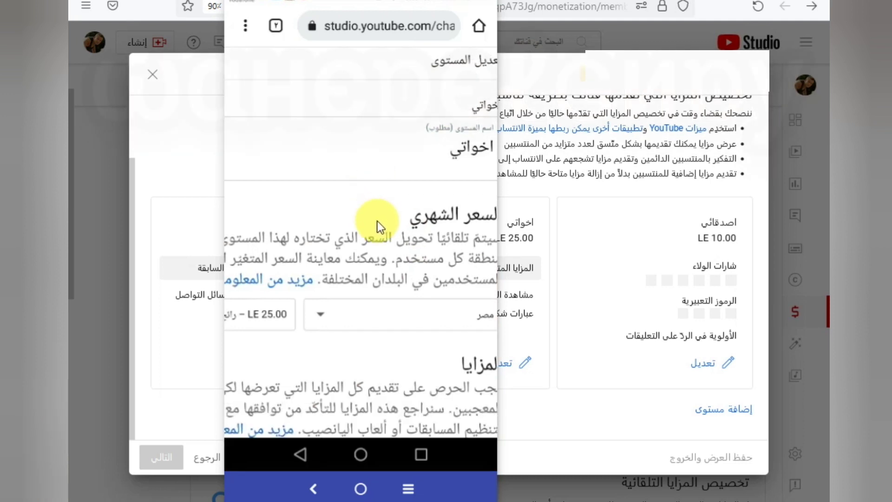
Step: On the phone, delete the photos and updates, members-only videos and members-only live streams perks from the "اخواتي" level and save it
{"action": "scroll", "coordinate": [377, 221], "scroll_direction": "down", "scroll_amount": 3}
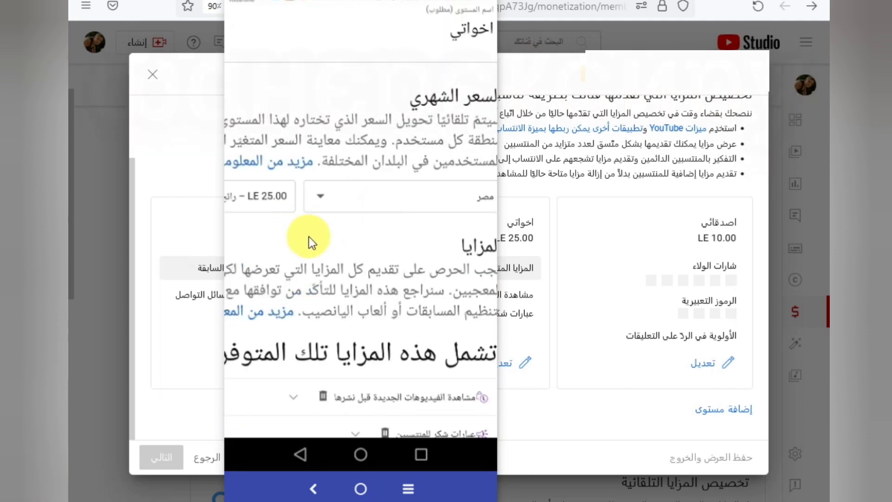
{"action": "scroll", "coordinate": [374, 249], "scroll_direction": "down", "scroll_amount": 6}
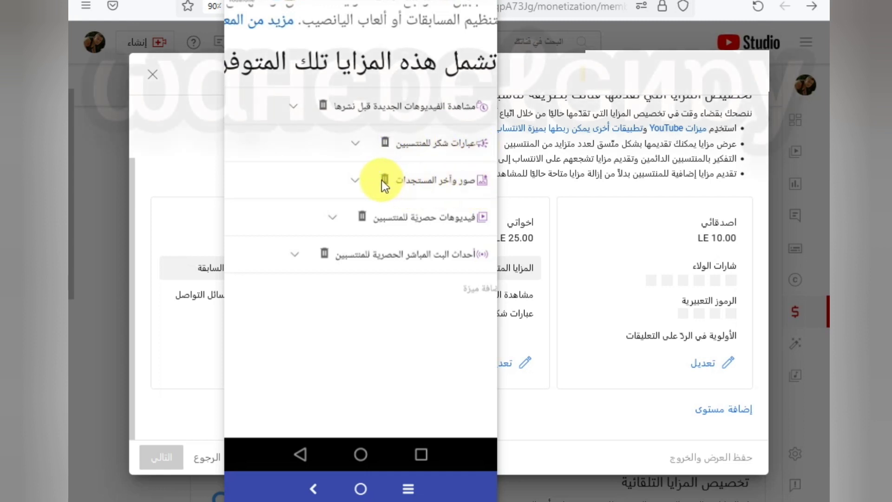
{"action": "left_click", "coordinate": [384, 179]}
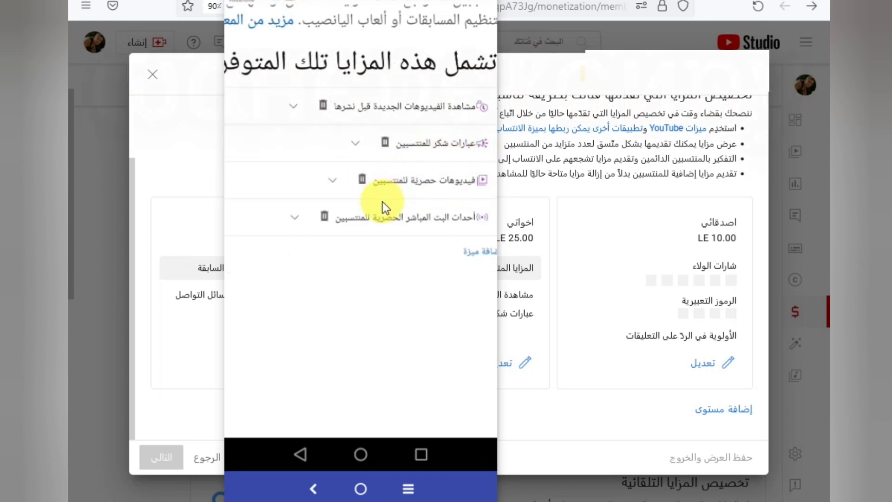
{"action": "left_click", "coordinate": [365, 181]}
{"action": "left_click", "coordinate": [325, 182]}
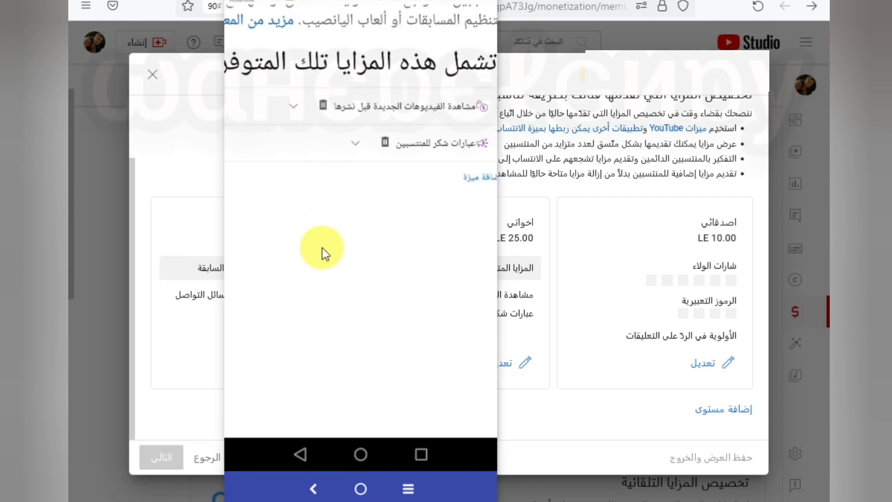
{"action": "left_click", "coordinate": [299, 277]}
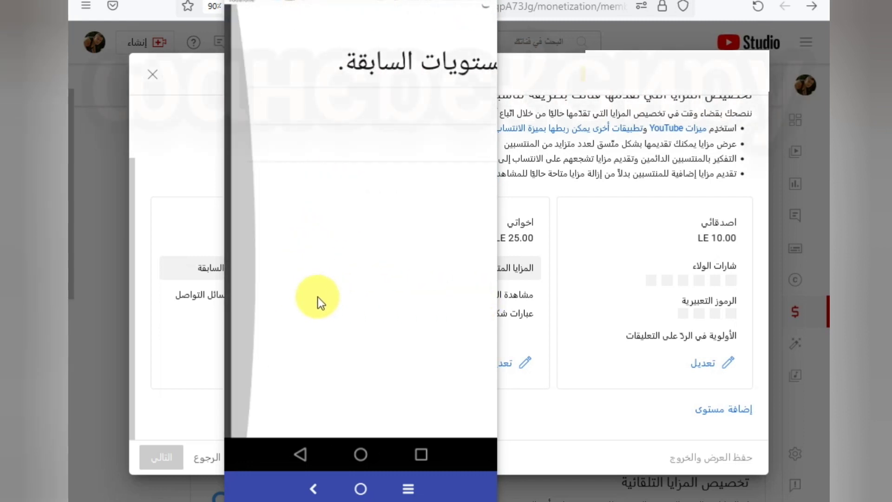
{"action": "left_click", "coordinate": [346, 293]}
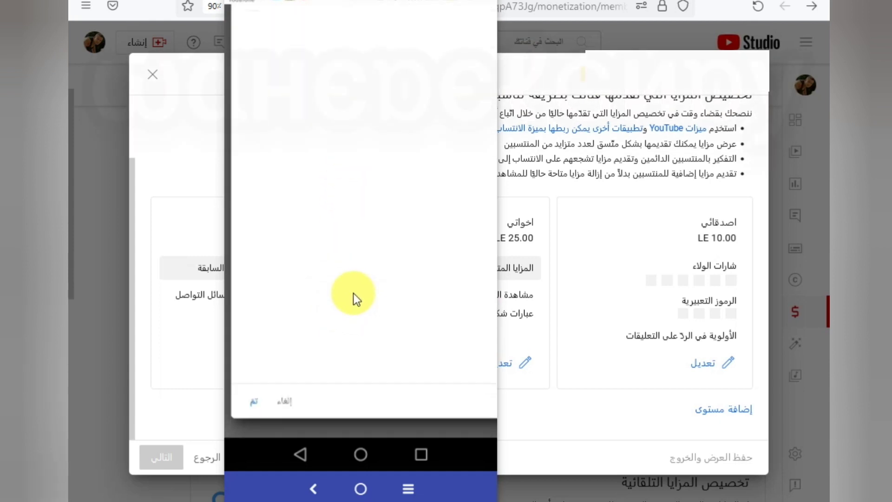
{"action": "left_click", "coordinate": [254, 404]}
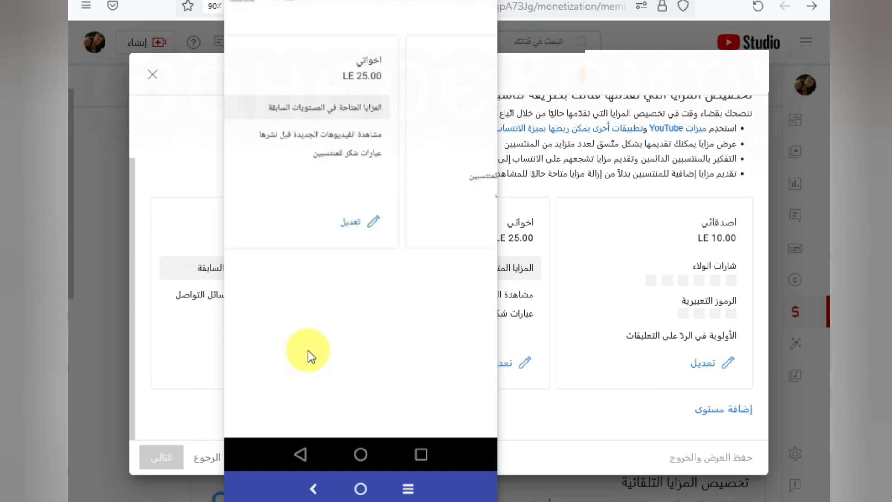
Step: Open the unnamed level 3 for editing on the phone and name it "اهلي"
{"action": "left_click_drag", "start_coordinate": [318, 276], "coordinate": [419, 305]}
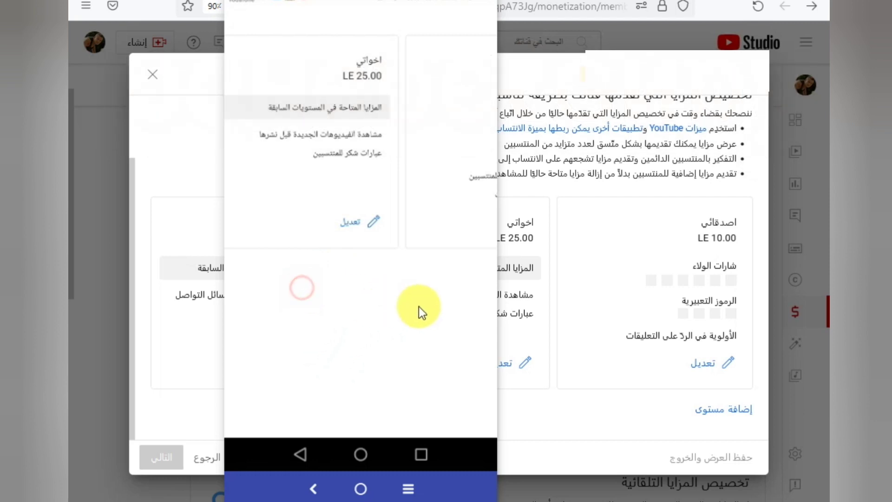
{"action": "left_click_drag", "start_coordinate": [316, 333], "coordinate": [406, 241]}
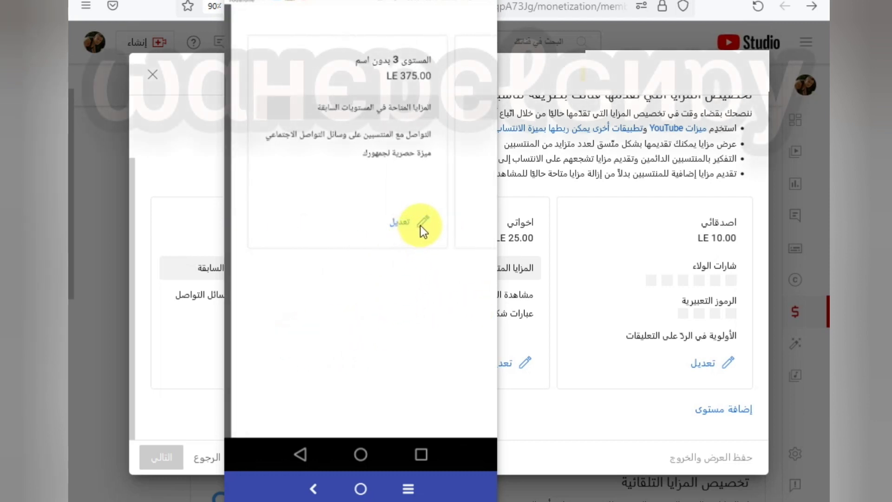
{"action": "left_click", "coordinate": [419, 225]}
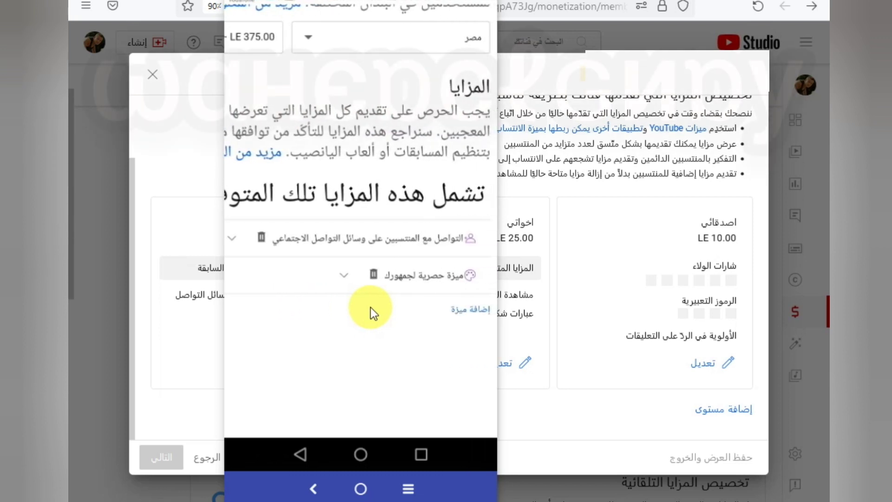
{"action": "scroll", "coordinate": [370, 307], "scroll_direction": "up", "scroll_amount": 5}
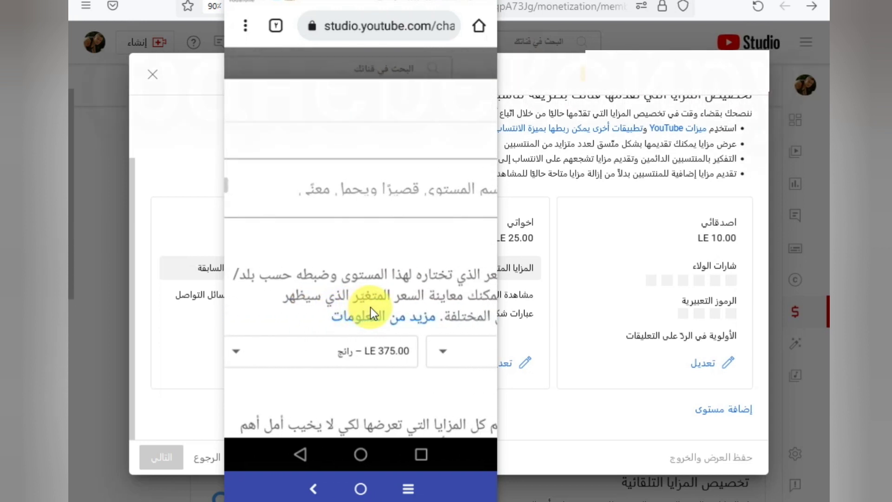
{"action": "left_click", "coordinate": [429, 184]}
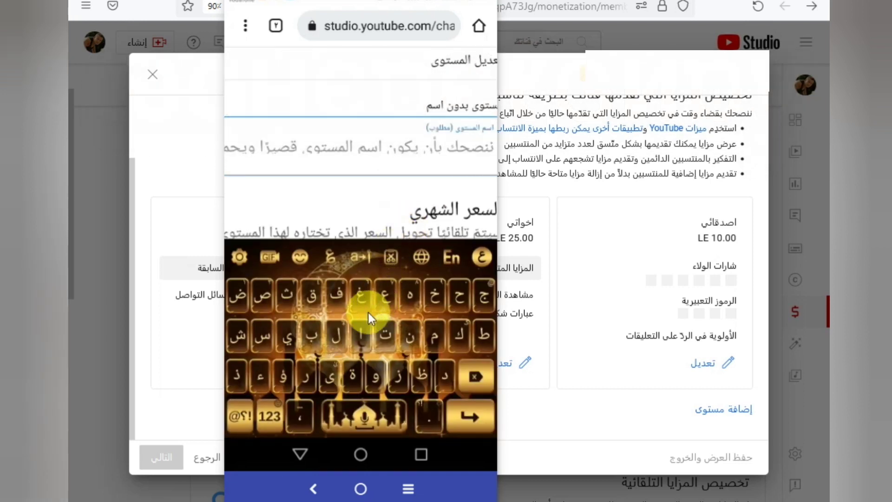
{"action": "left_click", "coordinate": [361, 331]}
{"action": "left_click", "coordinate": [403, 297]}
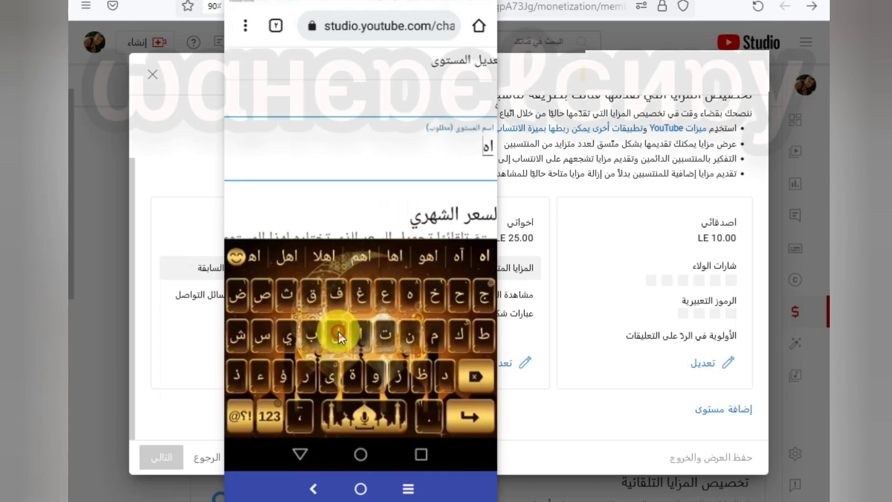
{"action": "left_click", "coordinate": [332, 331]}
{"action": "left_click", "coordinate": [285, 334]}
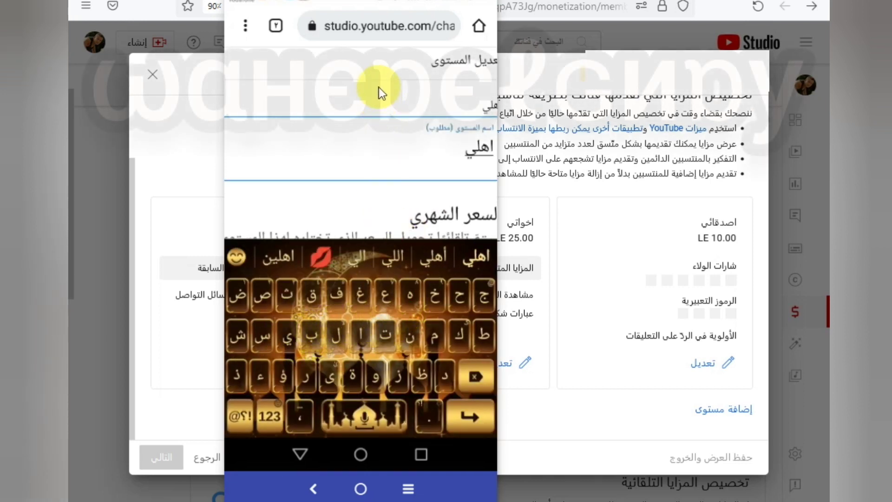
{"action": "left_click", "coordinate": [351, 182]}
Step: Set the monthly price of the "اهلي" level to LE 100.00
{"action": "scroll", "coordinate": [350, 196], "scroll_direction": "down", "scroll_amount": 3}
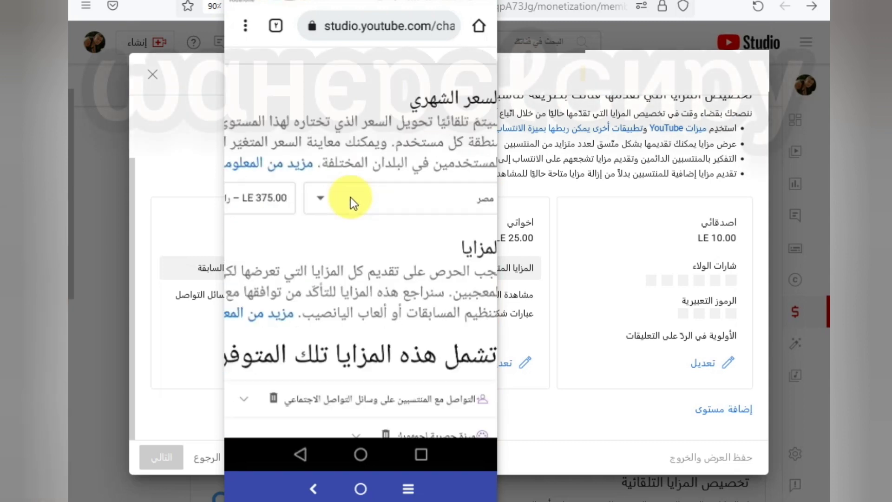
{"action": "left_click_drag", "start_coordinate": [289, 225], "coordinate": [406, 239]}
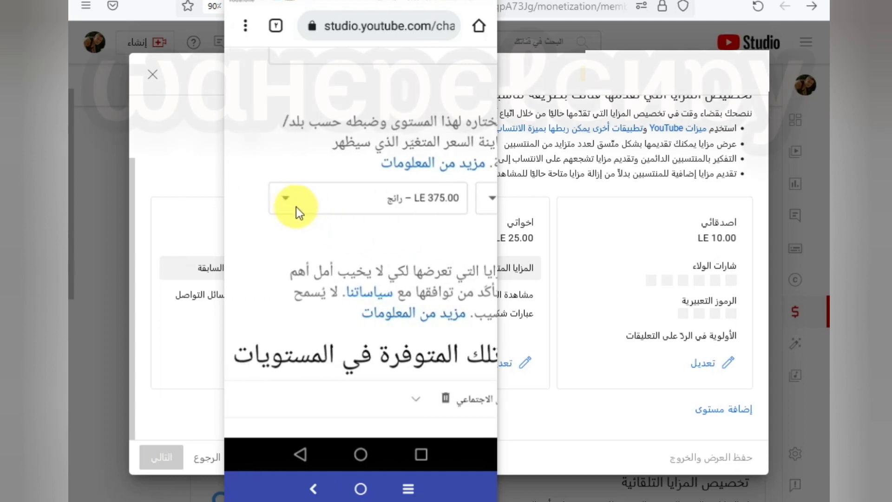
{"action": "left_click", "coordinate": [285, 197]}
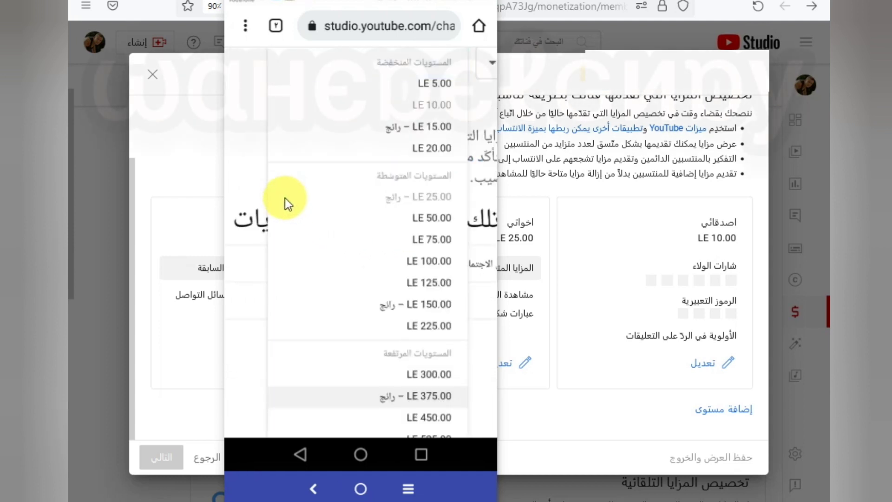
{"action": "left_click", "coordinate": [416, 260]}
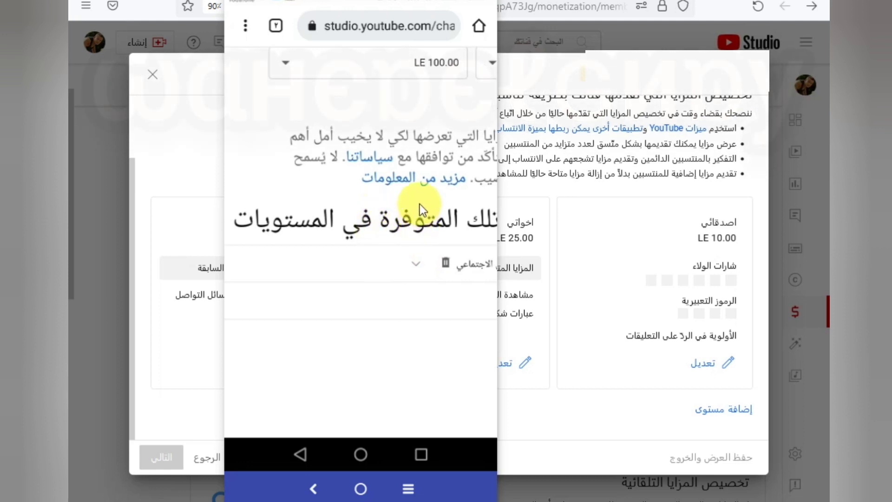
Step: Inspect the exclusive custom perk (ميزة حصرية لجمهورك) of the "اهلي" level, delete it and save the level
{"action": "scroll", "coordinate": [412, 208], "scroll_direction": "up", "scroll_amount": 2}
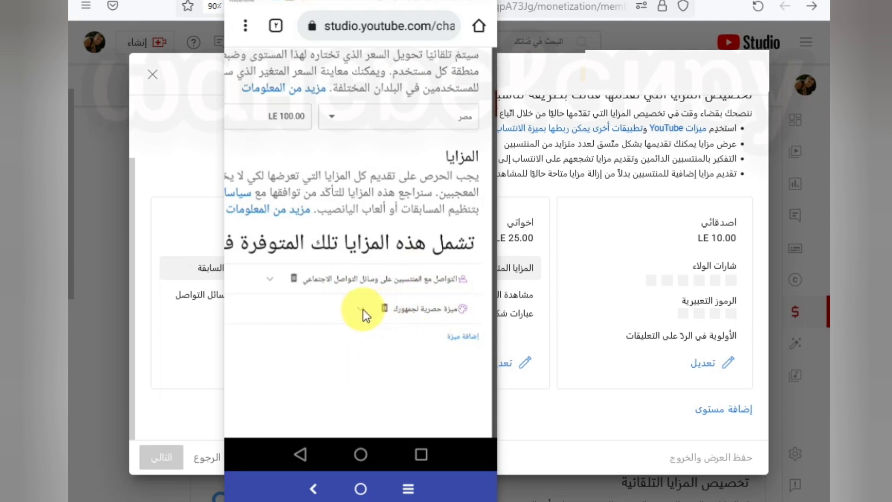
{"action": "left_click", "coordinate": [362, 310]}
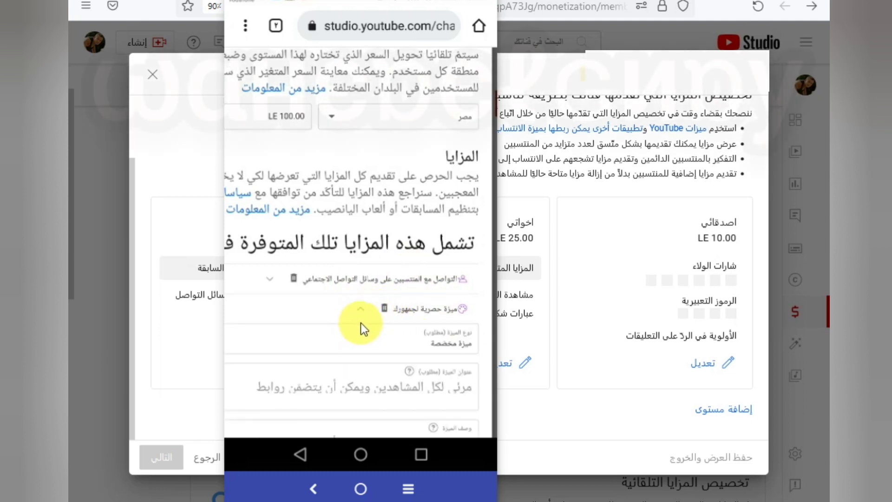
{"action": "scroll", "coordinate": [361, 323], "scroll_direction": "down", "scroll_amount": 1}
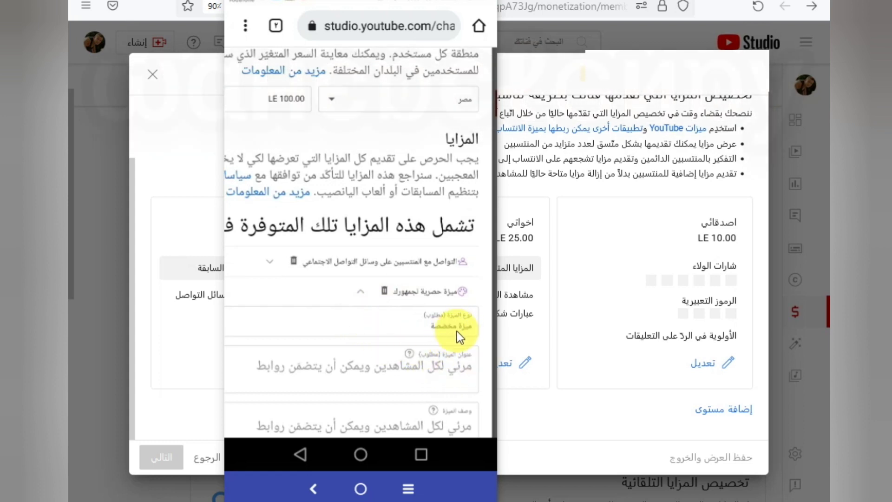
{"action": "scroll", "coordinate": [408, 336], "scroll_direction": "up", "scroll_amount": 1}
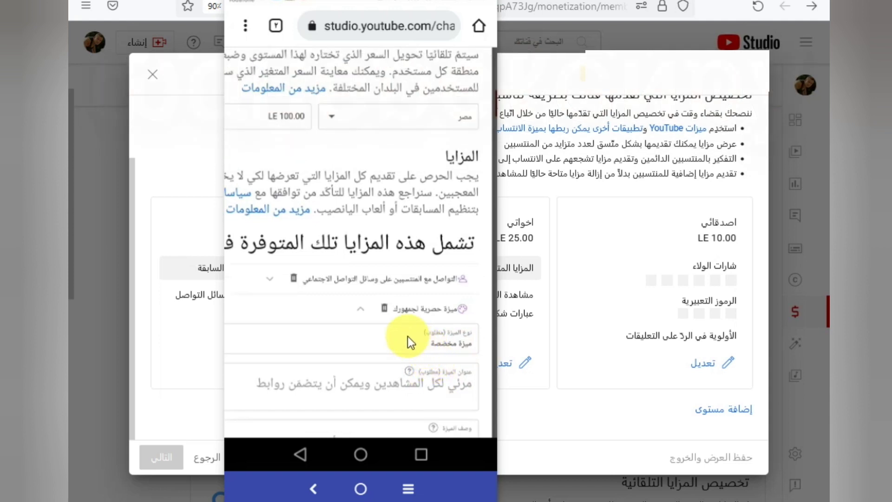
{"action": "left_click", "coordinate": [383, 307]}
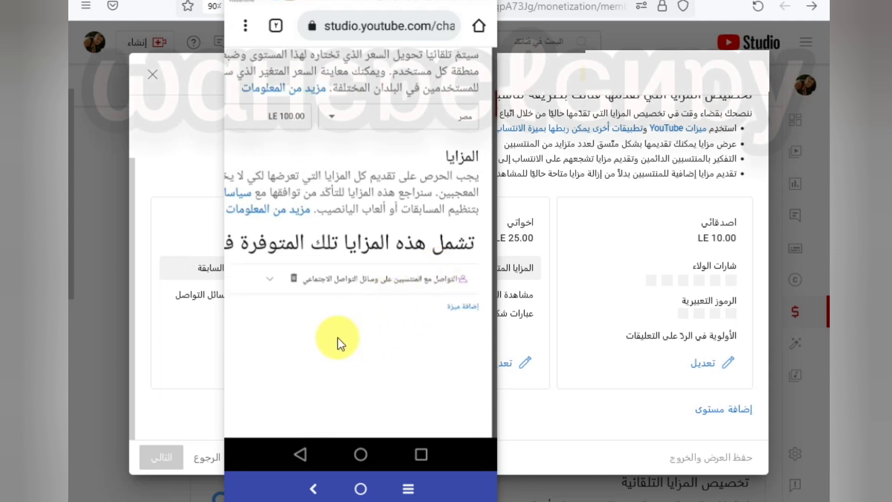
{"action": "scroll", "coordinate": [339, 338], "scroll_direction": "left", "scroll_amount": 3}
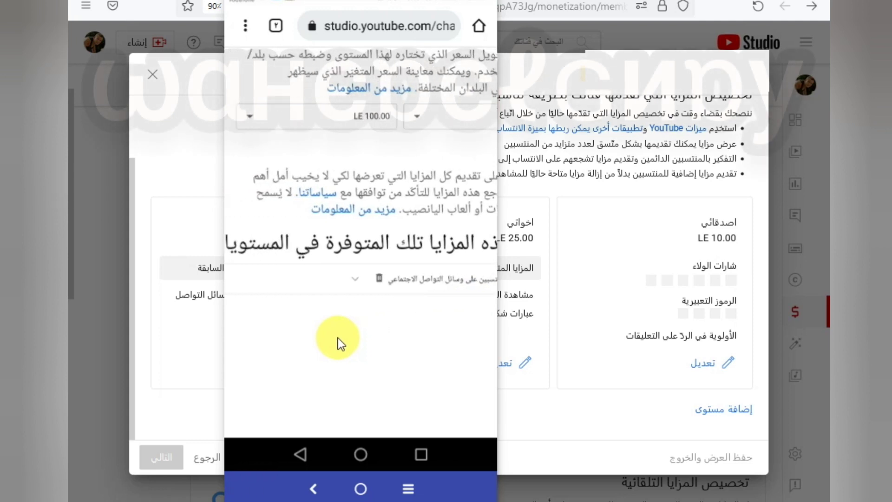
{"action": "scroll", "coordinate": [338, 338], "scroll_direction": "down", "scroll_amount": 5}
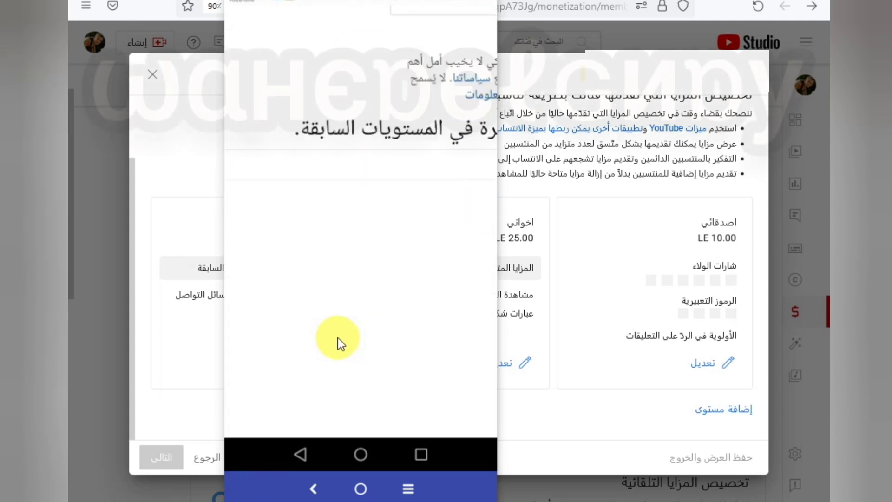
{"action": "scroll", "coordinate": [338, 338], "scroll_direction": "down", "scroll_amount": 3}
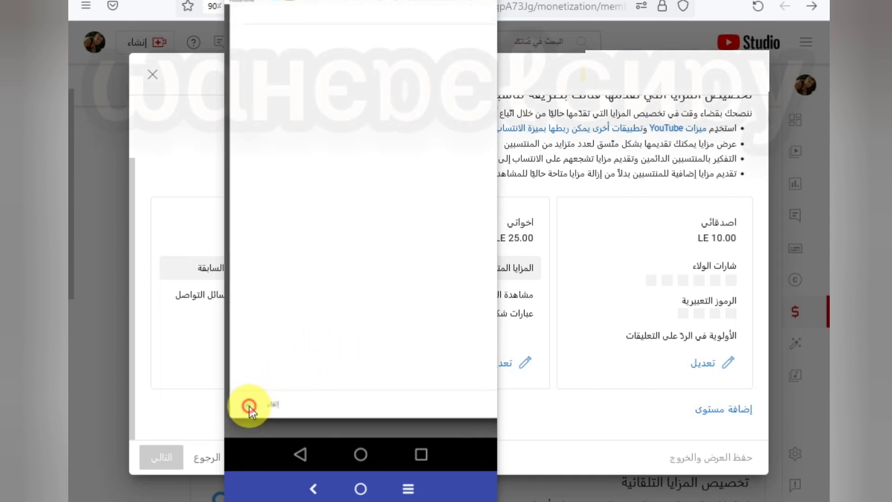
{"action": "left_click", "coordinate": [249, 406]}
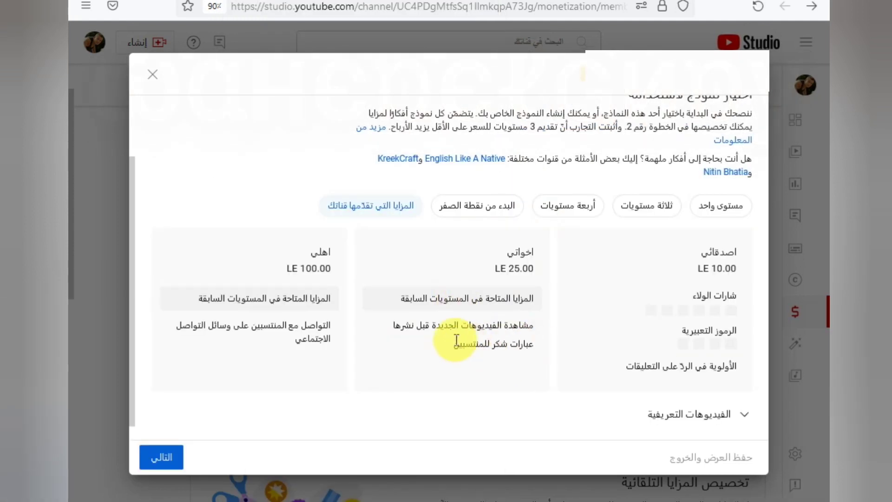
Step: In the desktop browser, review the three levels and advance the membership offer to the submit-for-review stage (إرسال المزايا للمراجعة)
{"action": "scroll", "coordinate": [456, 318], "scroll_direction": "down", "scroll_amount": 1}
{"action": "scroll", "coordinate": [439, 344], "scroll_direction": "up", "scroll_amount": 3}
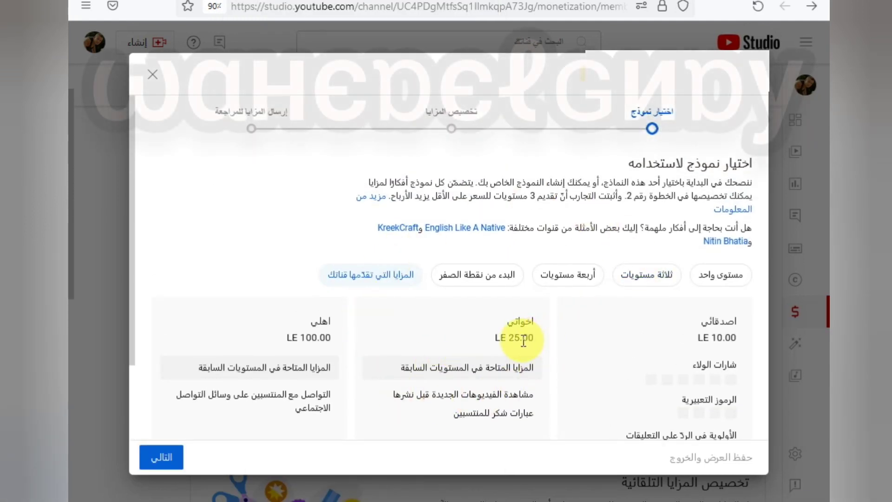
{"action": "scroll", "coordinate": [513, 343], "scroll_direction": "down", "scroll_amount": 2}
{"action": "scroll", "coordinate": [516, 348], "scroll_direction": "up", "scroll_amount": 2}
{"action": "left_click", "coordinate": [154, 461]}
{"action": "left_click", "coordinate": [251, 128]}
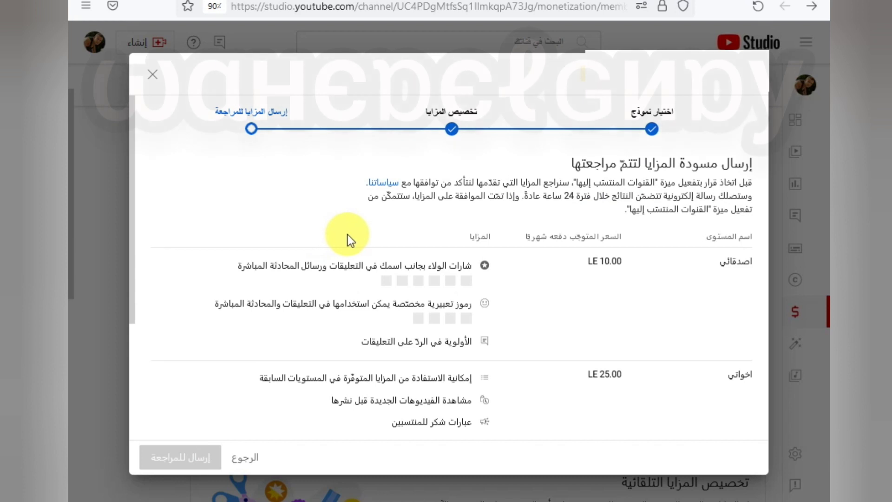
Step: Acknowledge that prices cannot be changed after approval and submit the membership perks for review
{"action": "scroll", "coordinate": [347, 235], "scroll_direction": "down", "scroll_amount": 4}
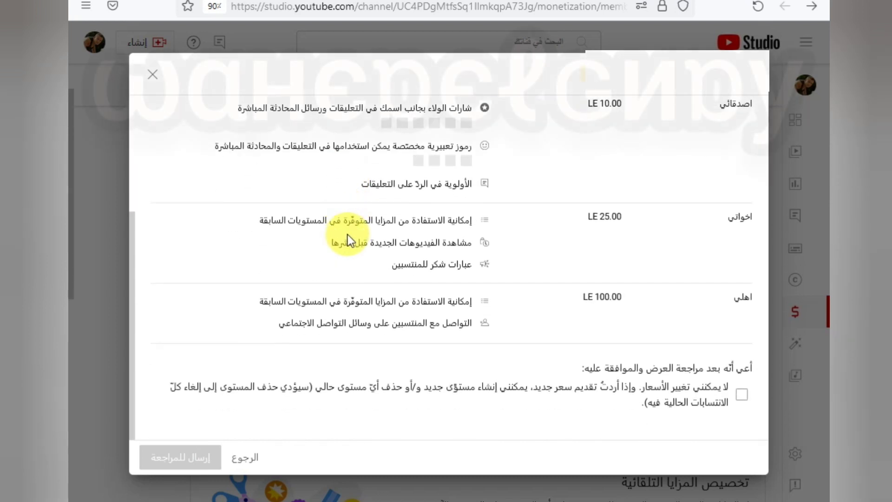
{"action": "left_click", "coordinate": [742, 394]}
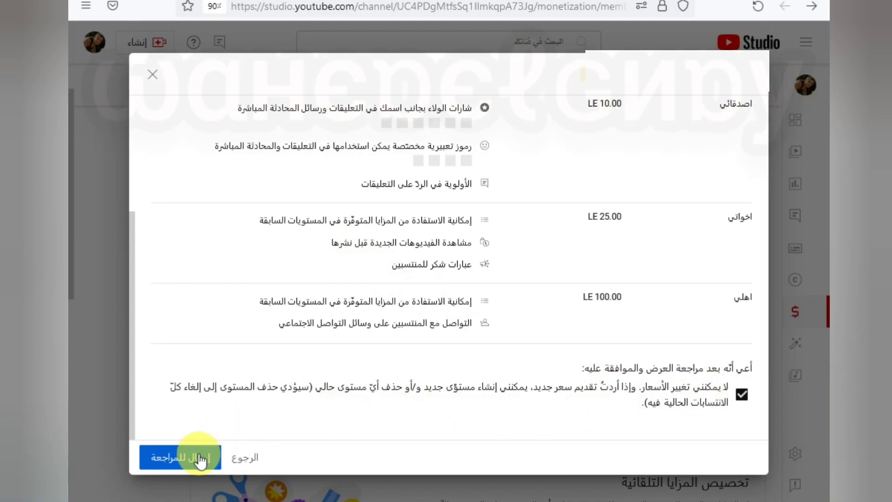
{"action": "left_click", "coordinate": [201, 461]}
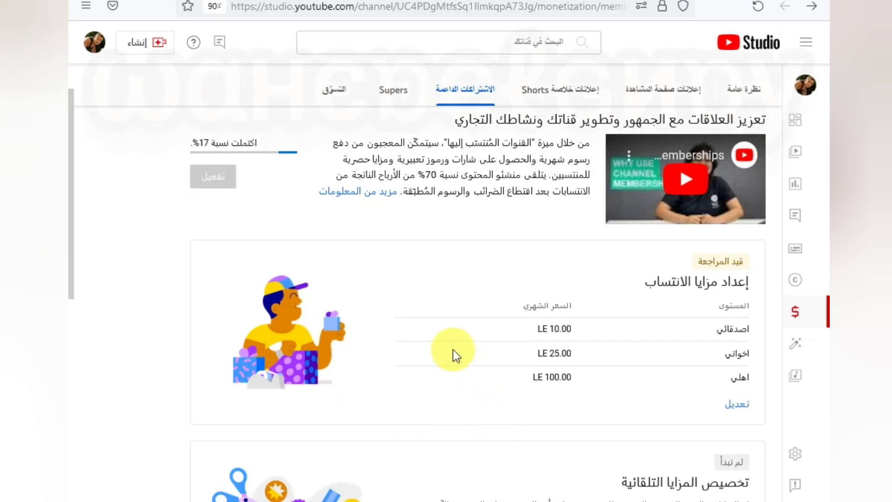
Step: Examine the memberships page, covering the submitted level prices, the automatic perks customisation and the memberships announcement sections
{"action": "scroll", "coordinate": [453, 349], "scroll_direction": "down", "scroll_amount": 3}
{"action": "scroll", "coordinate": [518, 358], "scroll_direction": "up", "scroll_amount": 1}
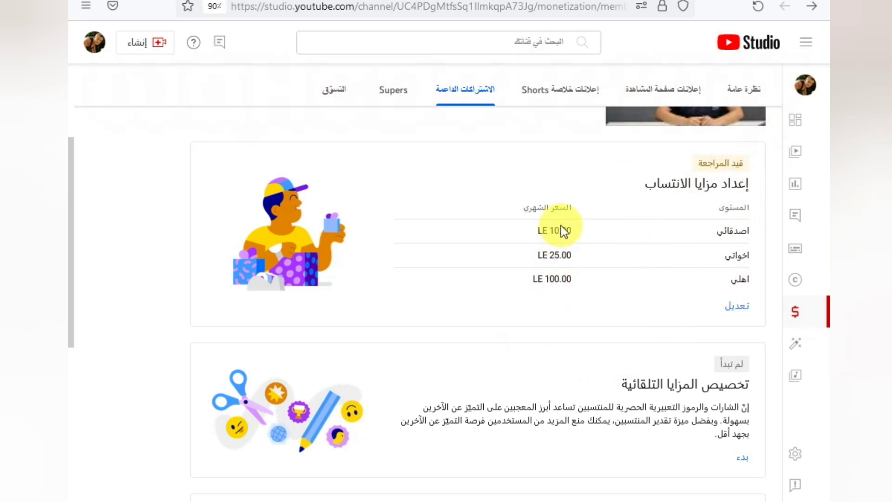
{"action": "scroll", "coordinate": [573, 249], "scroll_direction": "down", "scroll_amount": 2}
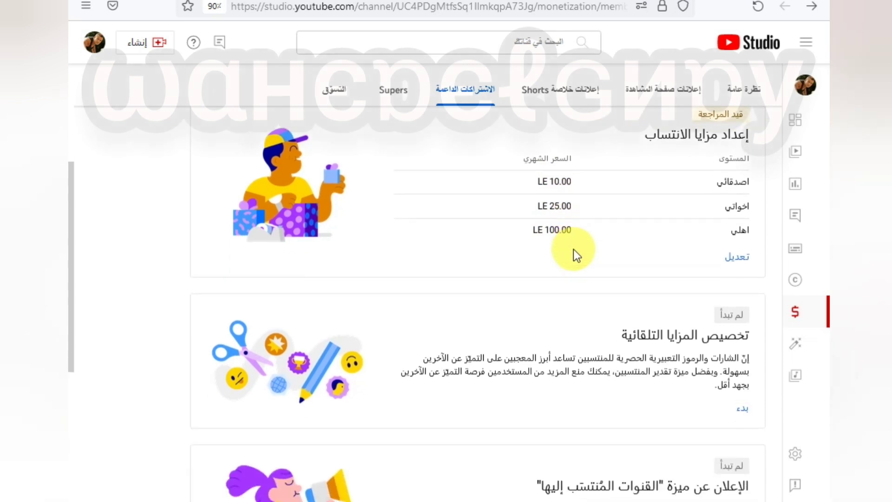
{"action": "scroll", "coordinate": [575, 255], "scroll_direction": "down", "scroll_amount": 1}
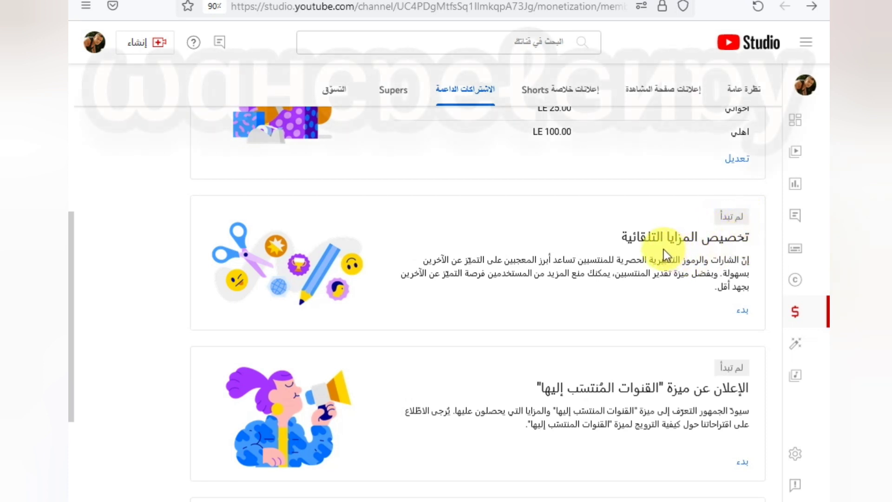
Step: Start customising the automatic perks (تخصيص المزايا التلقائية) and choose the general YouTube badges (استخدام شارات YouTube العامة) for members
{"action": "left_click", "coordinate": [747, 312]}
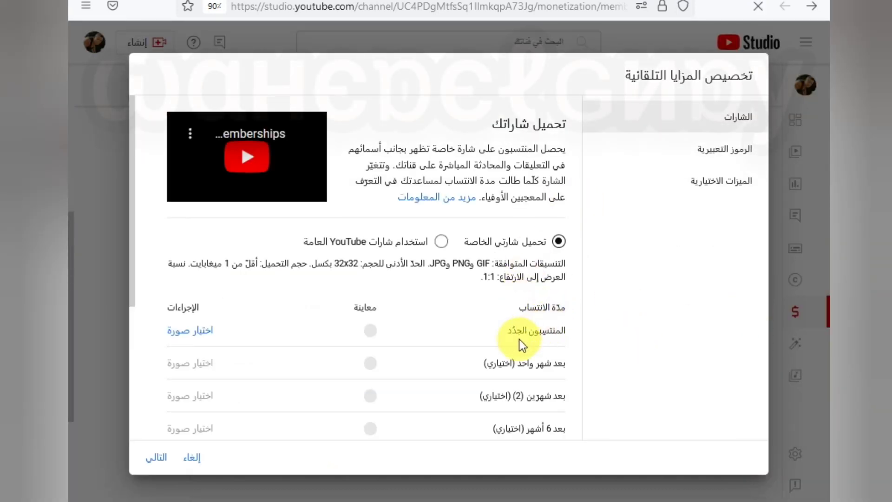
{"action": "scroll", "coordinate": [411, 281], "scroll_direction": "down", "scroll_amount": 3}
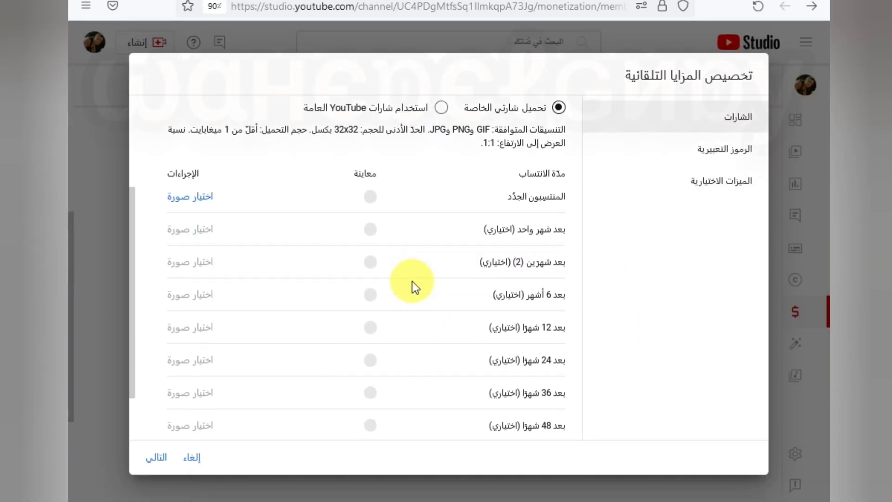
{"action": "scroll", "coordinate": [411, 281], "scroll_direction": "up", "scroll_amount": 3}
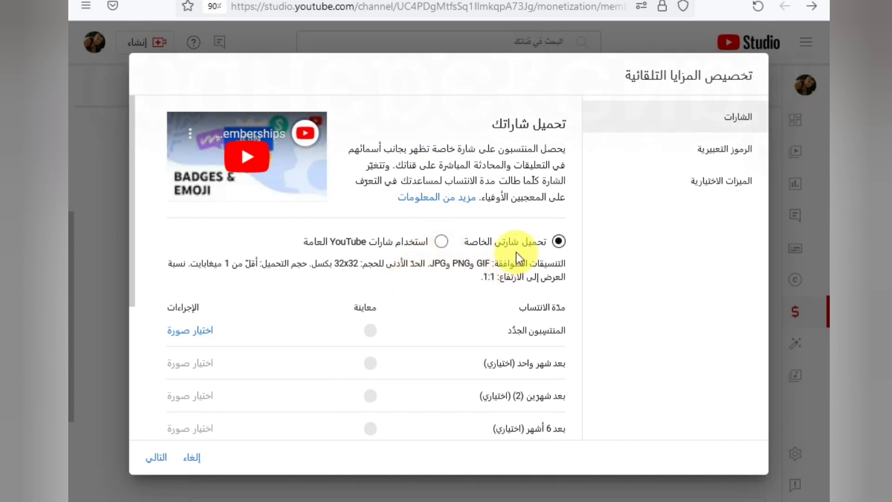
{"action": "left_click", "coordinate": [441, 241]}
{"action": "scroll", "coordinate": [438, 247], "scroll_direction": "down", "scroll_amount": 3}
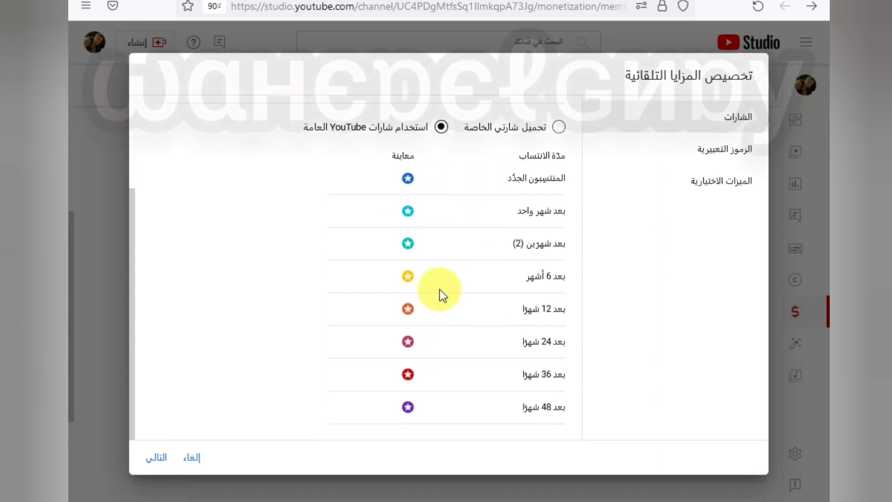
{"action": "scroll", "coordinate": [440, 289], "scroll_direction": "up", "scroll_amount": 3}
Step: Open the emoji section (الرموز التعبيرية) and look over its name and image slots, placing the cursor in the first emoji name field
{"action": "left_click", "coordinate": [710, 153]}
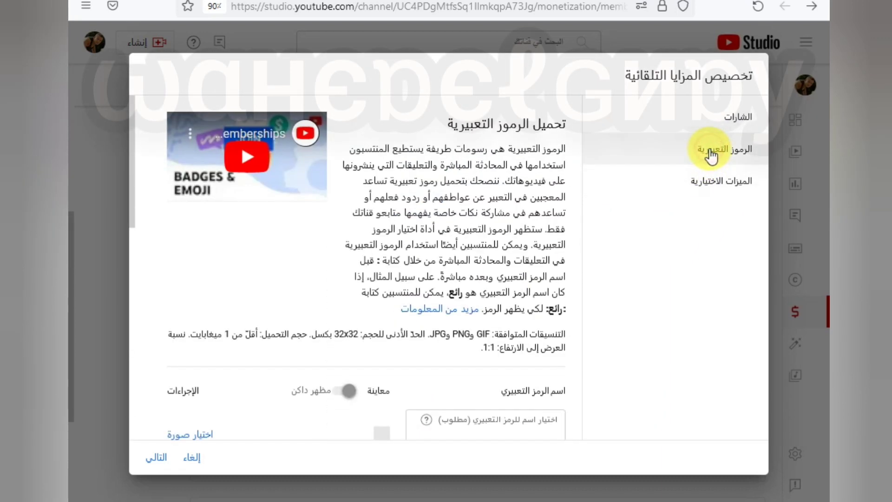
{"action": "scroll", "coordinate": [399, 260], "scroll_direction": "down", "scroll_amount": 5}
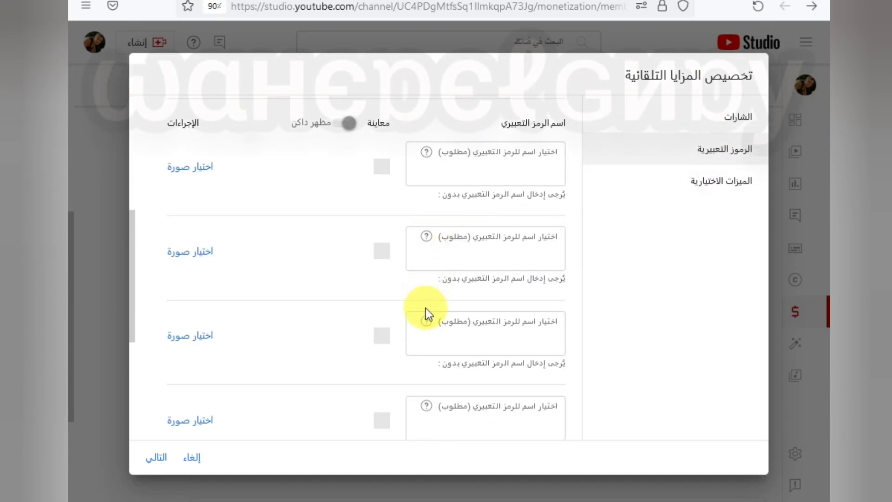
{"action": "scroll", "coordinate": [409, 290], "scroll_direction": "up", "scroll_amount": 5}
{"action": "scroll", "coordinate": [412, 316], "scroll_direction": "down", "scroll_amount": 5}
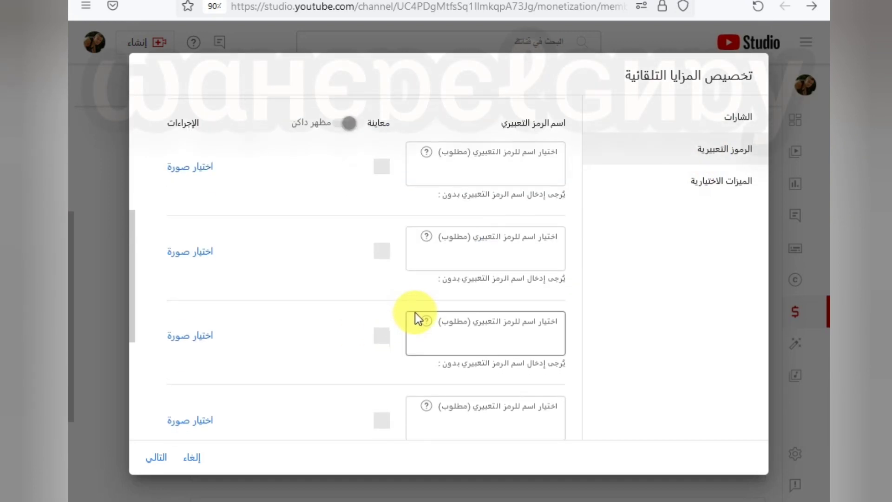
{"action": "scroll", "coordinate": [411, 314], "scroll_direction": "up", "scroll_amount": 3}
{"action": "left_click", "coordinate": [510, 295]}
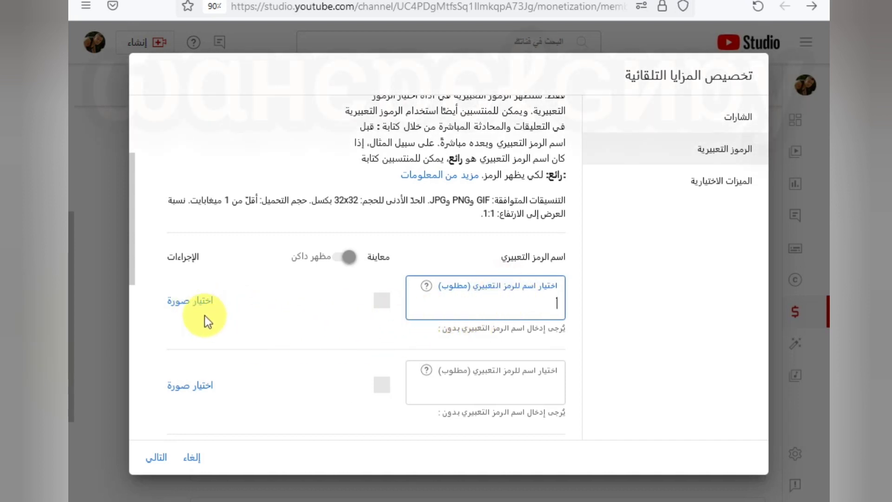
Step: Examine the emoji image requirements, highlighting the minimum pixel size and the aspect ratio, and look over the emoji slots again
{"action": "scroll", "coordinate": [305, 321], "scroll_direction": "up", "scroll_amount": 3}
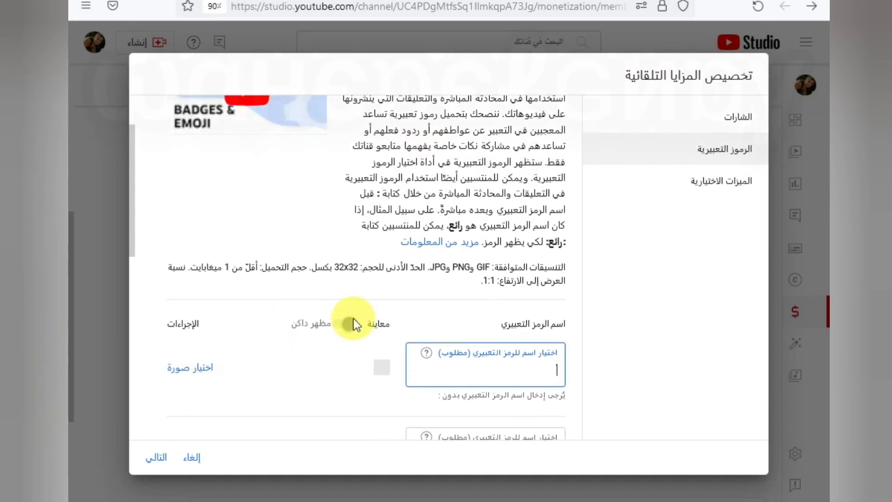
{"action": "left_click_drag", "start_coordinate": [358, 267], "coordinate": [339, 267]}
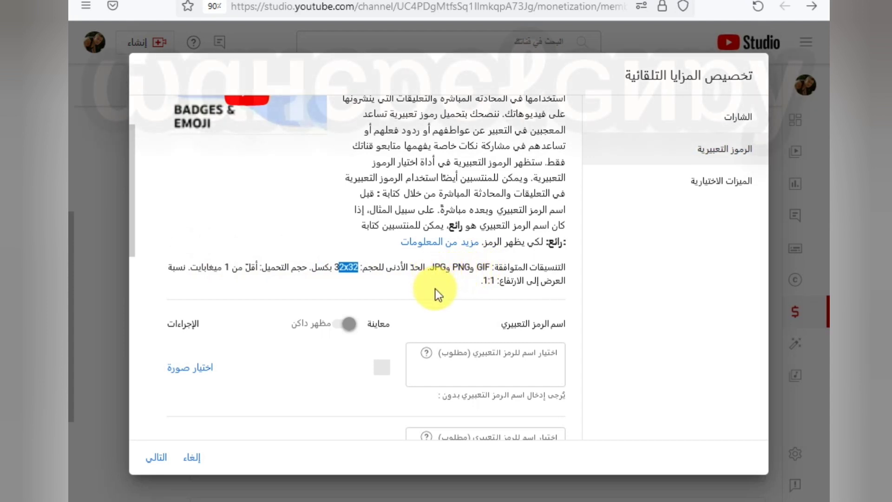
{"action": "left_click_drag", "start_coordinate": [496, 280], "coordinate": [474, 281]}
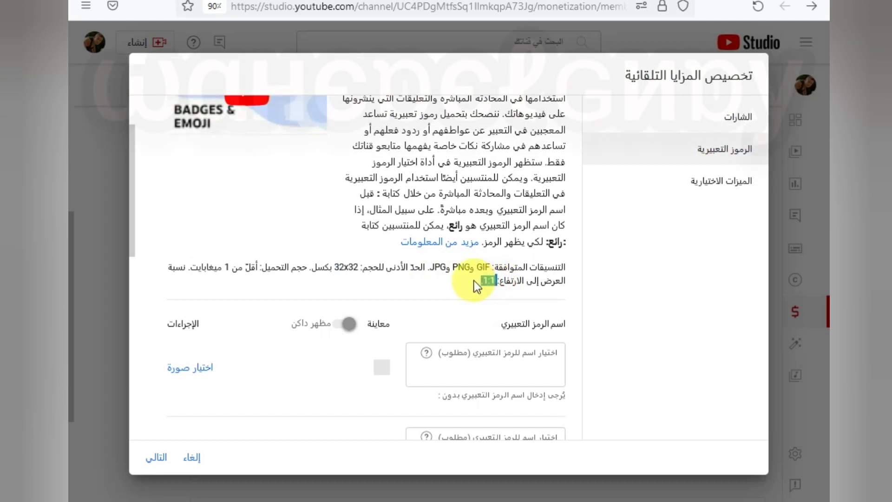
{"action": "scroll", "coordinate": [423, 297], "scroll_direction": "down", "scroll_amount": 5}
{"action": "scroll", "coordinate": [418, 299], "scroll_direction": "up", "scroll_amount": 4}
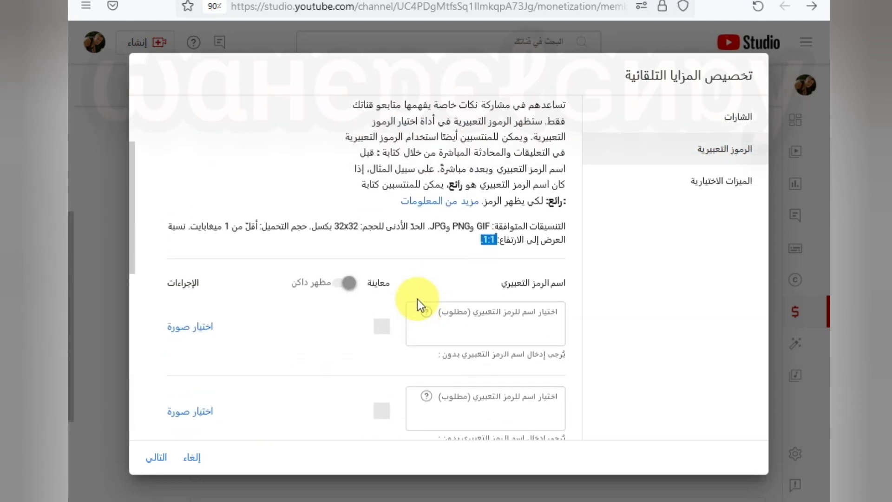
{"action": "scroll", "coordinate": [417, 299], "scroll_direction": "up", "scroll_amount": 1}
{"action": "scroll", "coordinate": [395, 298], "scroll_direction": "down", "scroll_amount": 3}
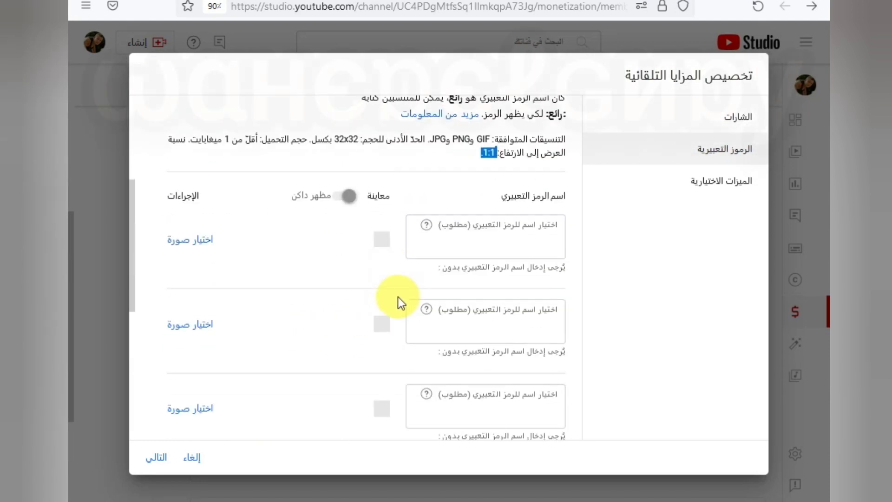
Step: Check the optional features (الميزات الاختيارية) and return to the badges section (الشارات) to review the general YouTube badges by membership duration
{"action": "left_click", "coordinate": [718, 185]}
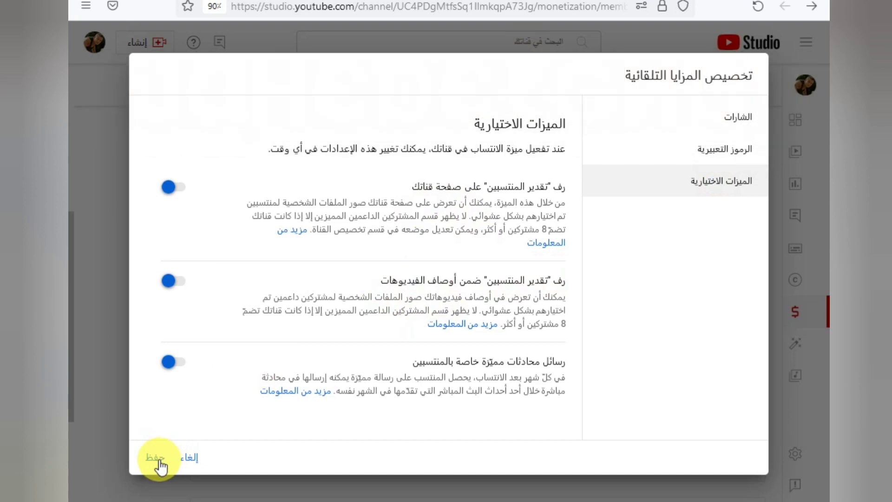
{"action": "left_click", "coordinate": [737, 118]}
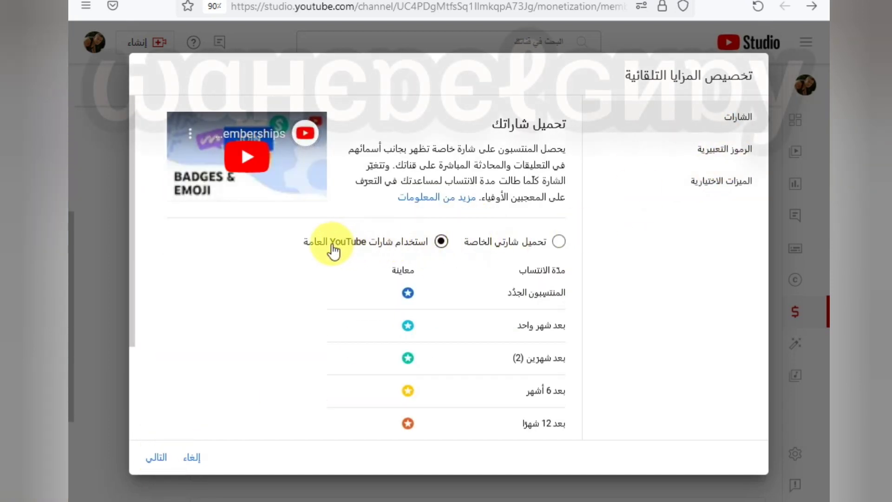
{"action": "scroll", "coordinate": [332, 245], "scroll_direction": "down", "scroll_amount": 3}
{"action": "scroll", "coordinate": [331, 244], "scroll_direction": "up", "scroll_amount": 3}
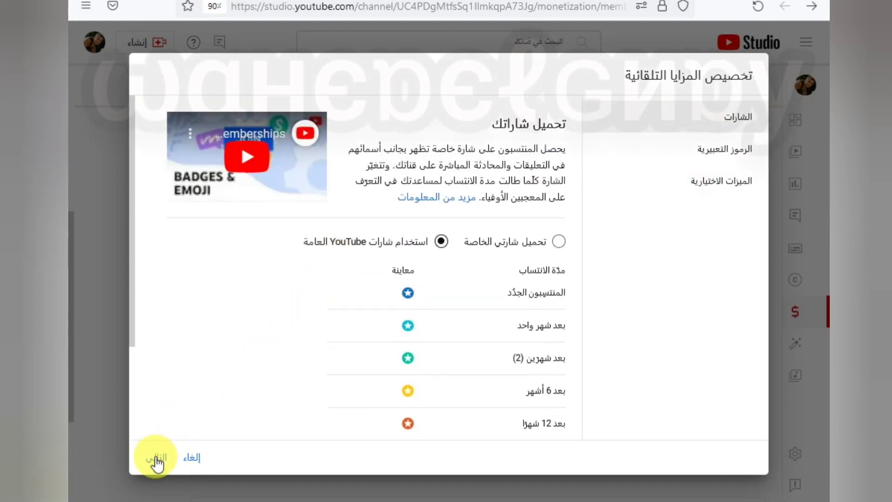
Step: Switch to the mirrored phone (MYA L22), start customising the automatic perks there and choose the general YouTube badges
{"action": "mouse_move", "coordinate": [378, 498]}
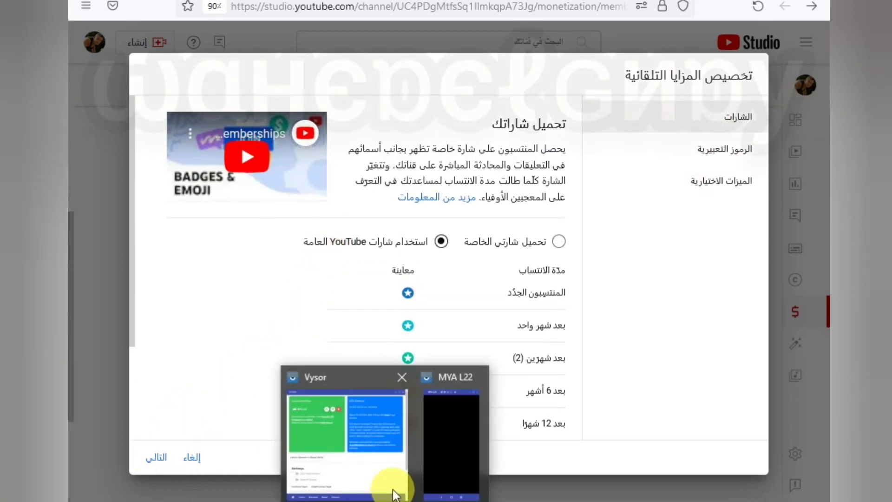
{"action": "left_click", "coordinate": [451, 452]}
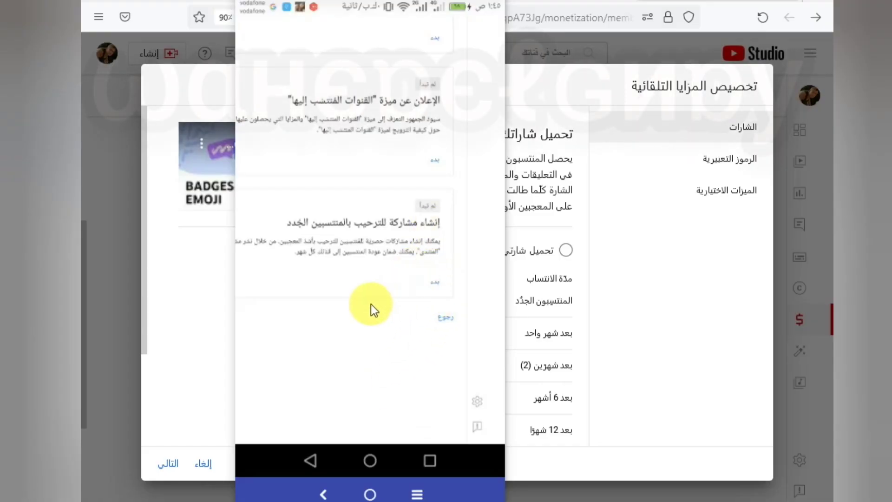
{"action": "scroll", "coordinate": [370, 303], "scroll_direction": "up", "scroll_amount": 3}
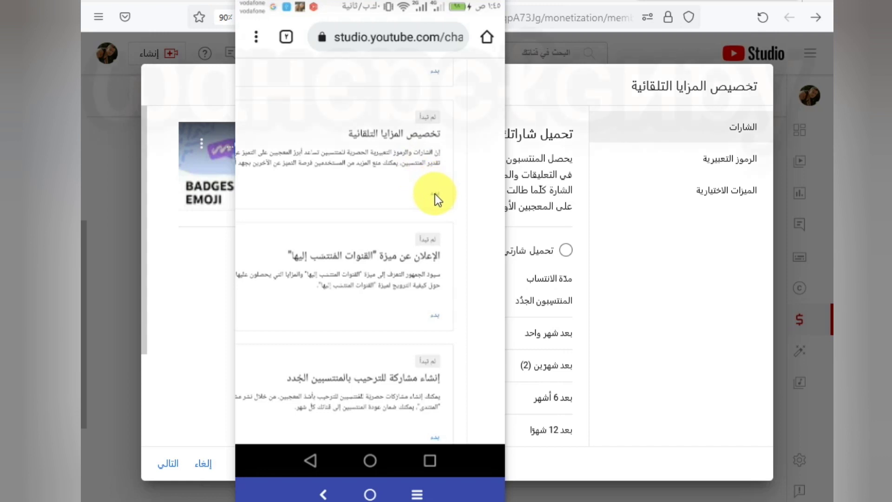
{"action": "left_click", "coordinate": [434, 194]}
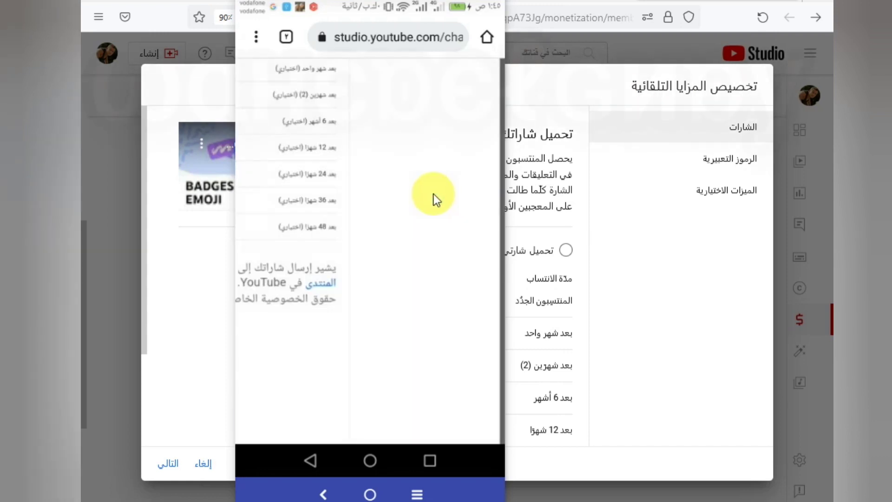
{"action": "scroll", "coordinate": [355, 275], "scroll_direction": "up", "scroll_amount": 4}
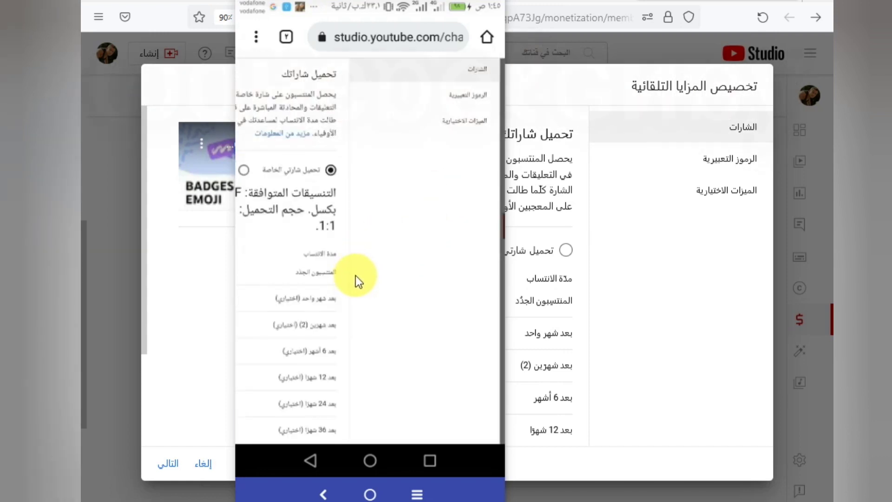
{"action": "scroll", "coordinate": [431, 210], "scroll_direction": "up", "scroll_amount": 1}
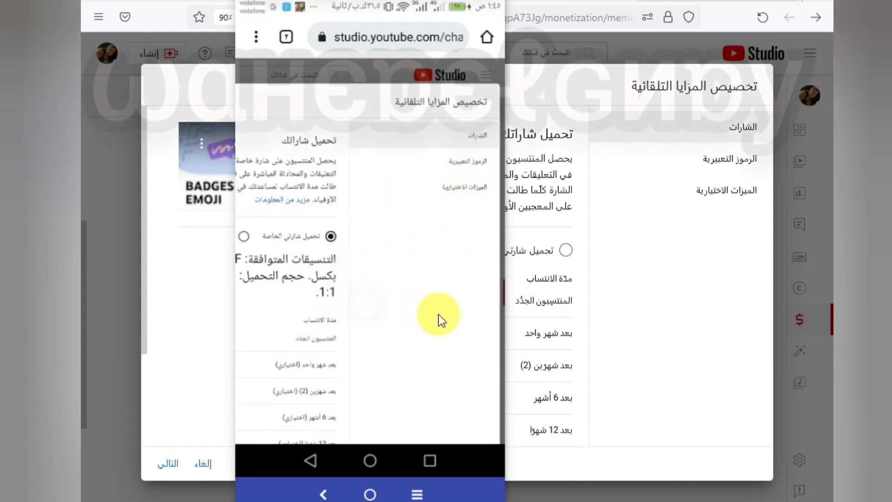
{"action": "left_click_drag", "start_coordinate": [439, 314], "coordinate": [488, 323]}
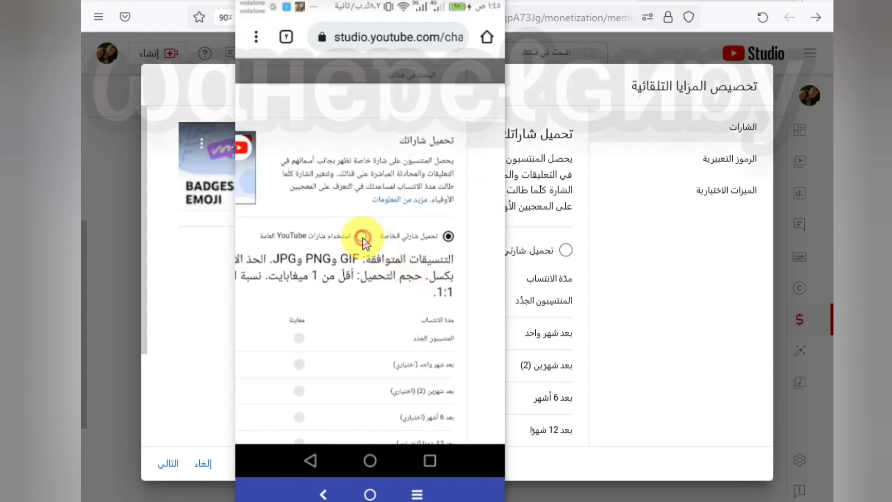
{"action": "left_click", "coordinate": [362, 236]}
{"action": "scroll", "coordinate": [366, 273], "scroll_direction": "down", "scroll_amount": 5}
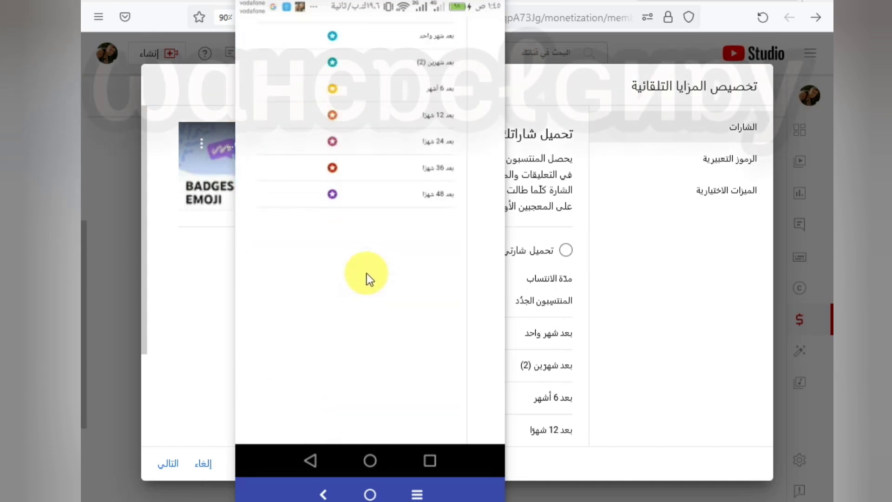
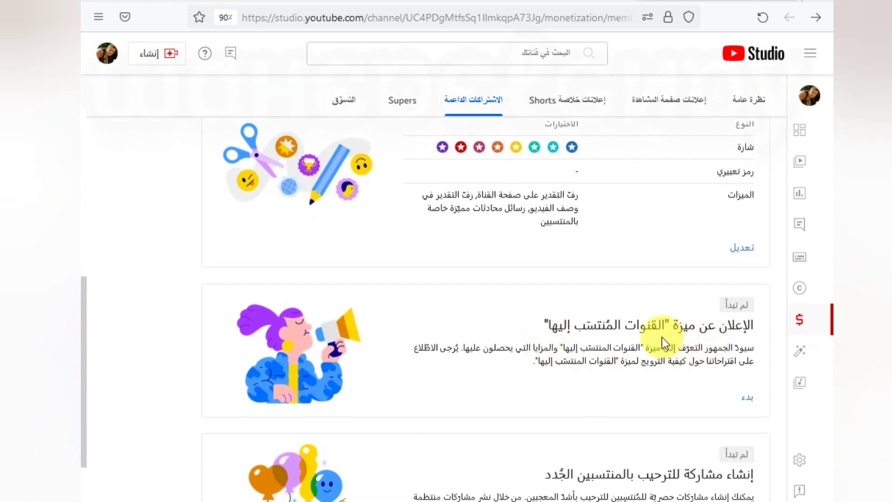
Step: In the desktop browser, open the memberships announcement guide (الإعلان عن ميزة "القنوات المُنتسَب إليها") and read its suggested ideas, expanding the one about announcing in a video
{"action": "scroll", "coordinate": [583, 334], "scroll_direction": "down", "scroll_amount": 2}
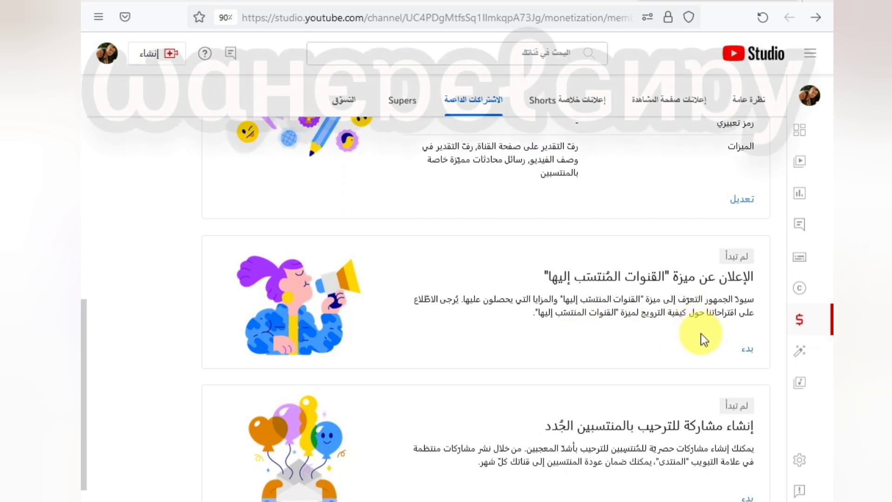
{"action": "scroll", "coordinate": [666, 330], "scroll_direction": "down", "scroll_amount": 2}
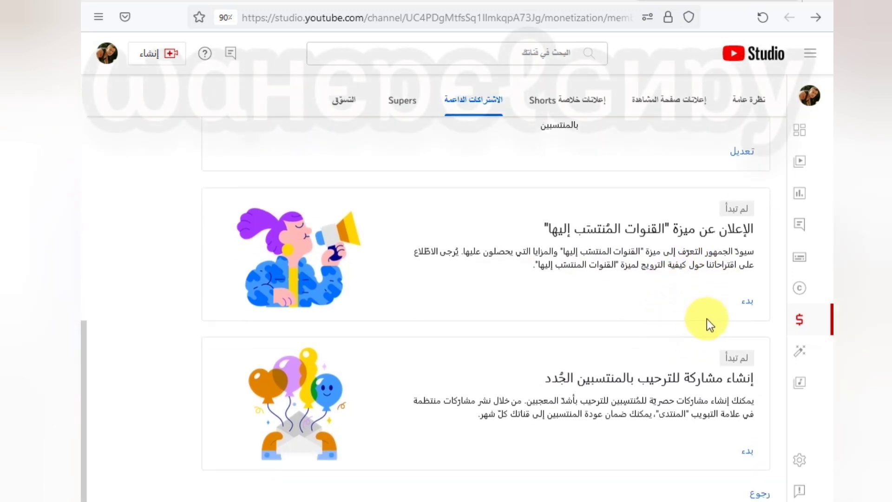
{"action": "left_click", "coordinate": [741, 309]}
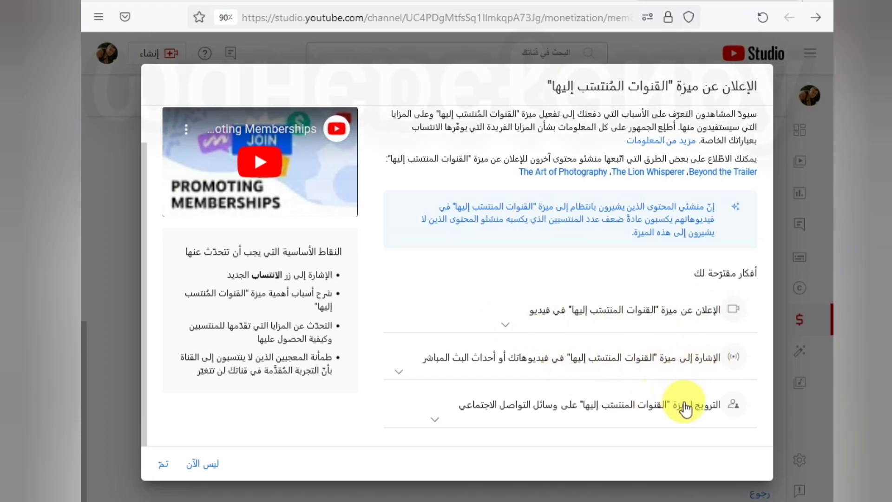
{"action": "left_click", "coordinate": [503, 324]}
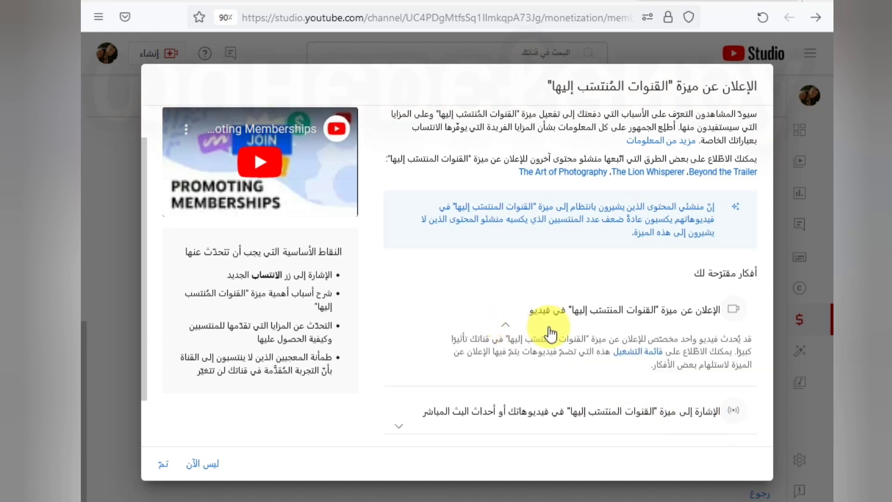
{"action": "scroll", "coordinate": [609, 312], "scroll_direction": "down", "scroll_amount": 1}
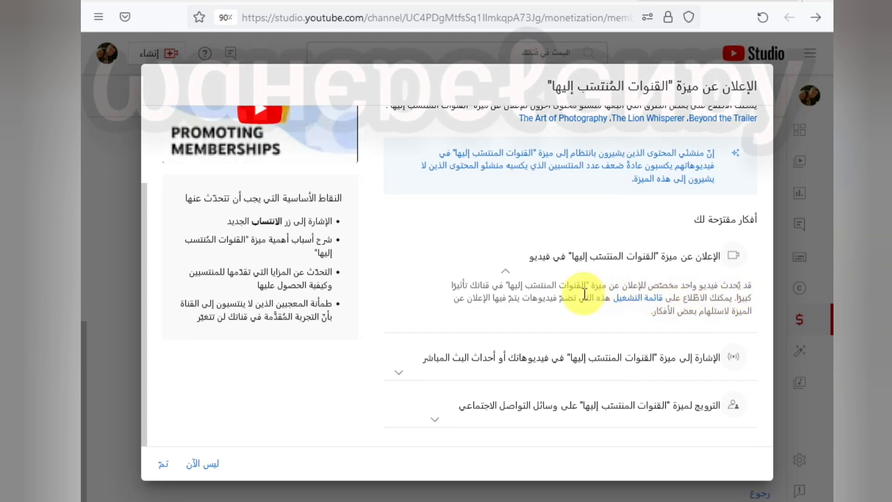
{"action": "scroll", "coordinate": [550, 296], "scroll_direction": "up", "scroll_amount": 1}
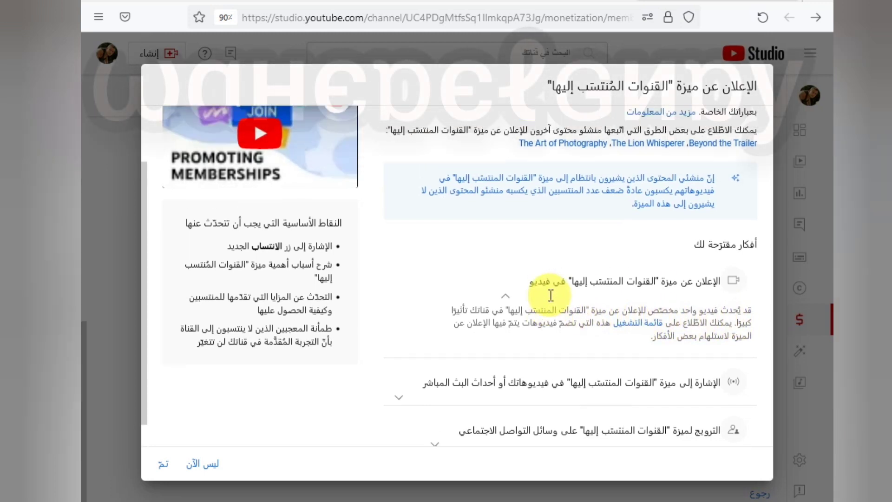
{"action": "scroll", "coordinate": [550, 298], "scroll_direction": "down", "scroll_amount": 1}
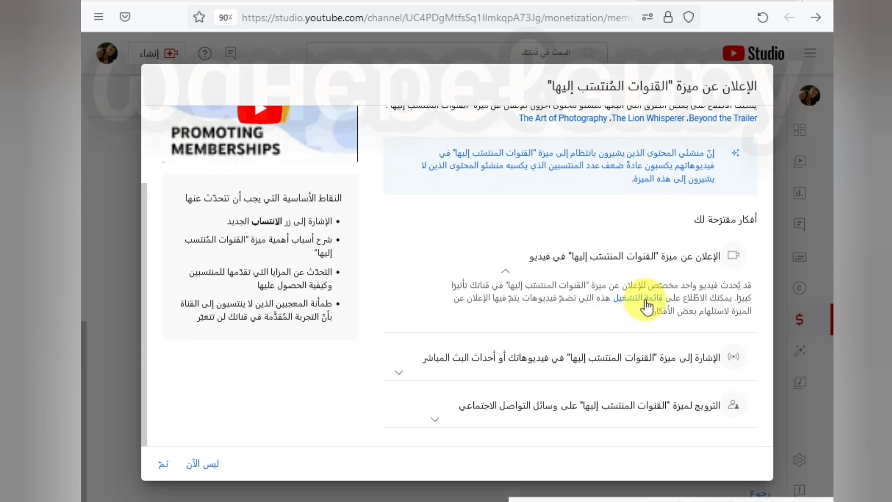
{"action": "scroll", "coordinate": [608, 335], "scroll_direction": "up", "scroll_amount": 2}
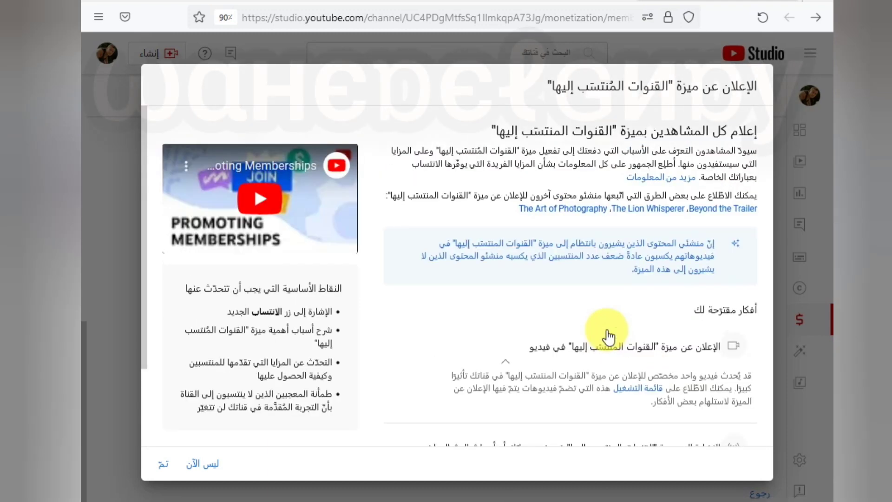
{"action": "scroll", "coordinate": [604, 337], "scroll_direction": "down", "scroll_amount": 1}
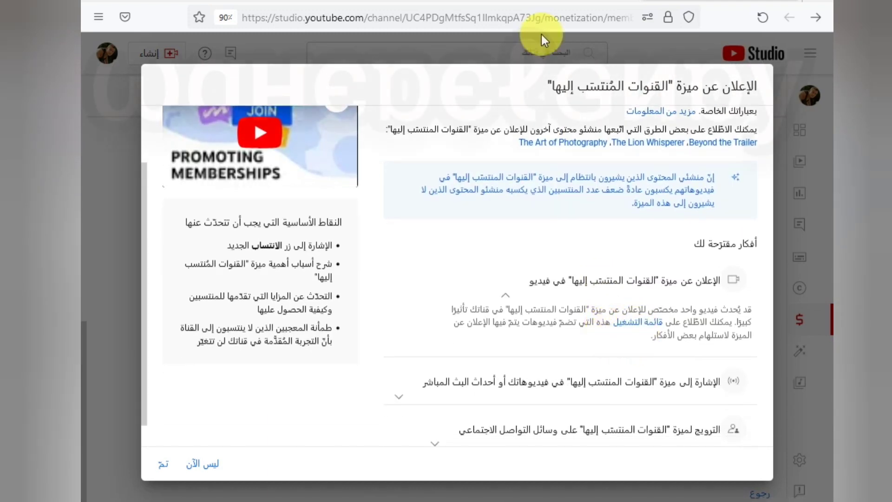
{"action": "scroll", "coordinate": [576, 274], "scroll_direction": "down", "scroll_amount": 1}
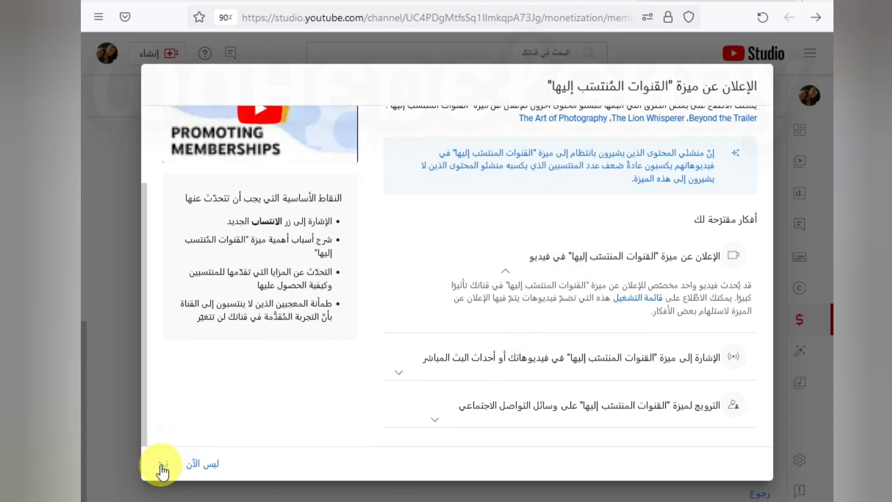
Step: Finish the memberships announcement guide, start the welcome post task for new members (إنشاء مشاركة للترحيب بالمنتسبين الجُدد) and open the community post composer
{"action": "left_click", "coordinate": [162, 466]}
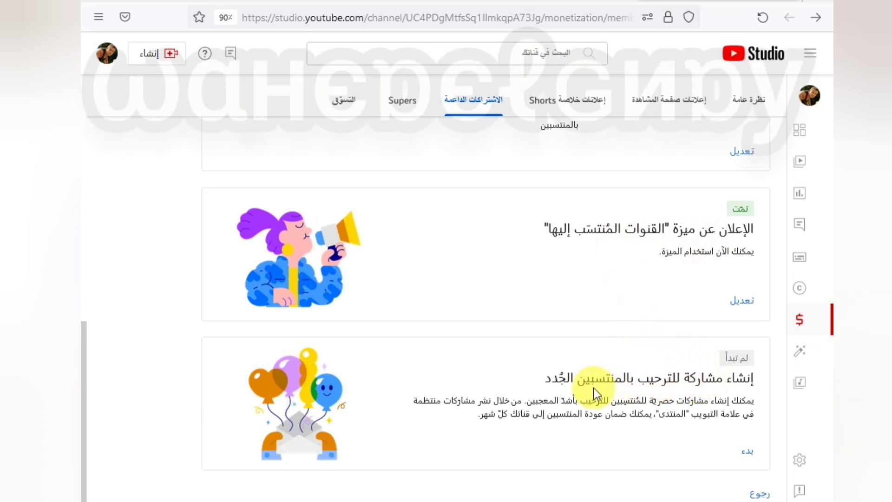
{"action": "left_click", "coordinate": [745, 451]}
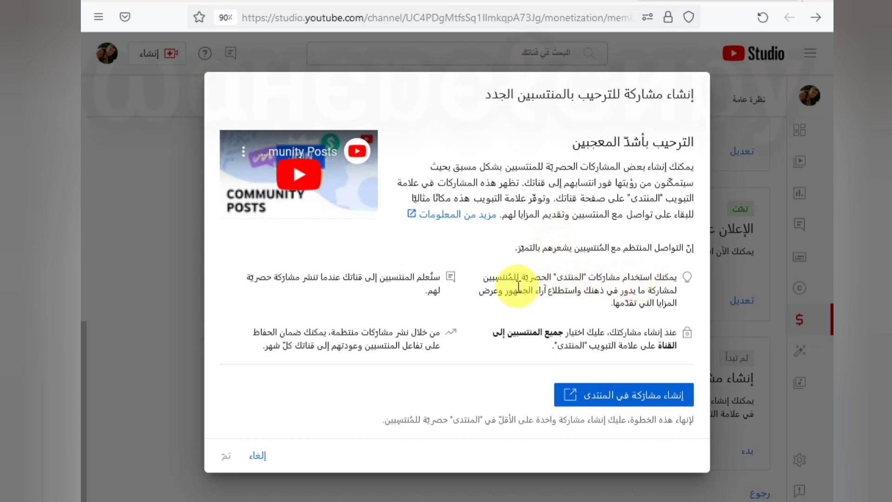
{"action": "left_click", "coordinate": [606, 398]}
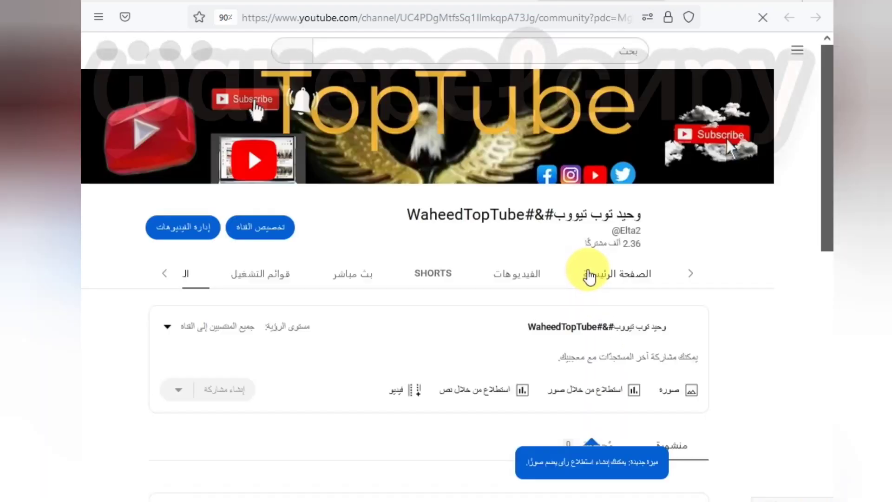
{"action": "scroll", "coordinate": [470, 276], "scroll_direction": "down", "scroll_amount": 3}
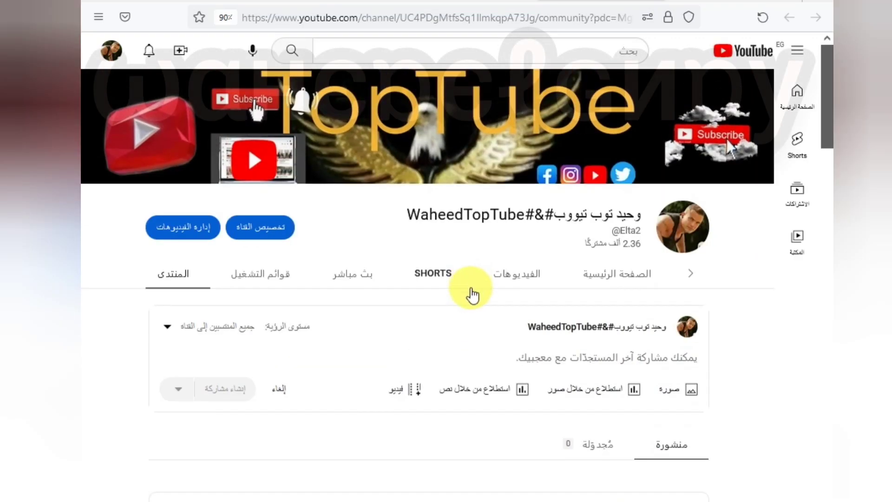
{"action": "scroll", "coordinate": [470, 290], "scroll_direction": "up", "scroll_amount": 3}
Step: Write "الشكر والتقدير لكل الداعمين والمنتسبين لقناتي شكرا لكم اجمل عيله" as the text of the members-only post
{"action": "left_click", "coordinate": [665, 359]}
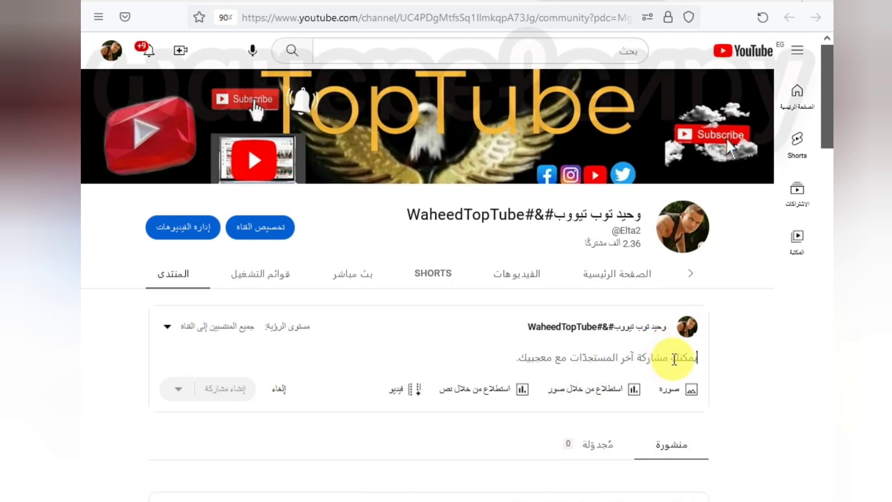
{"action": "type", "text": "ال"}
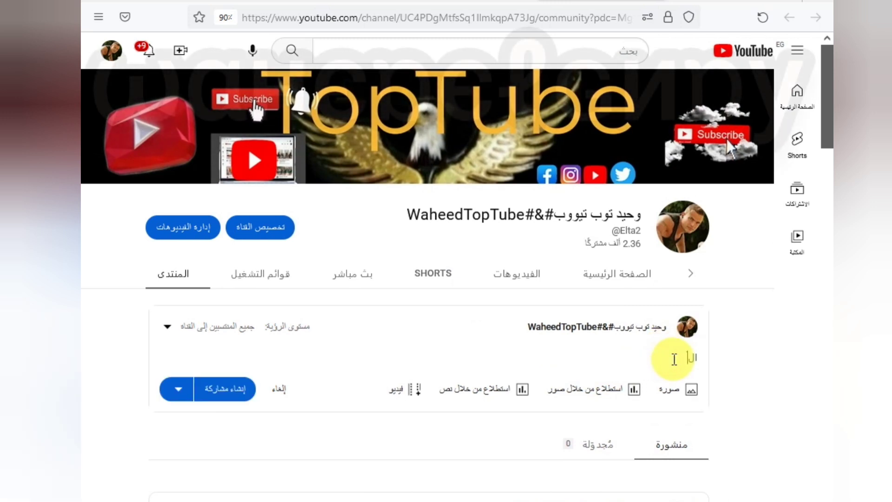
{"action": "type", "text": "شكر والتقدير لكل الداعمين والمنتسبين لقنات"}
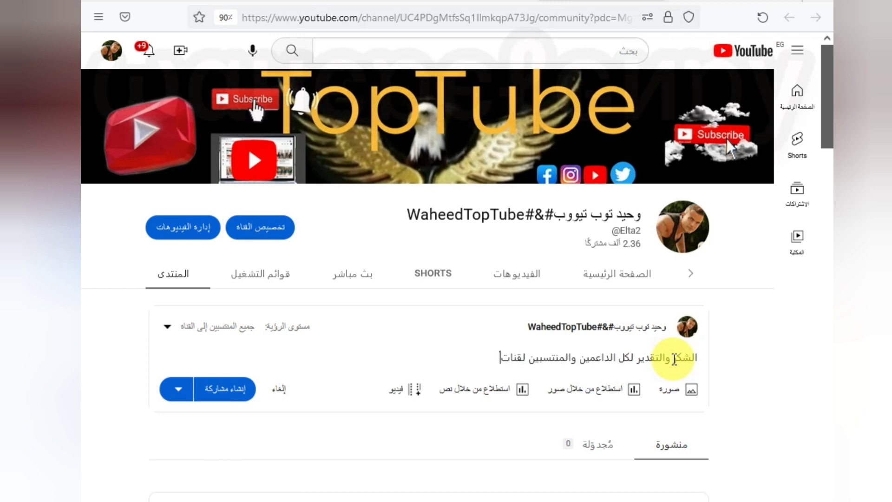
{"action": "type", "text": "ي شكرا لكم اجمل عيله"}
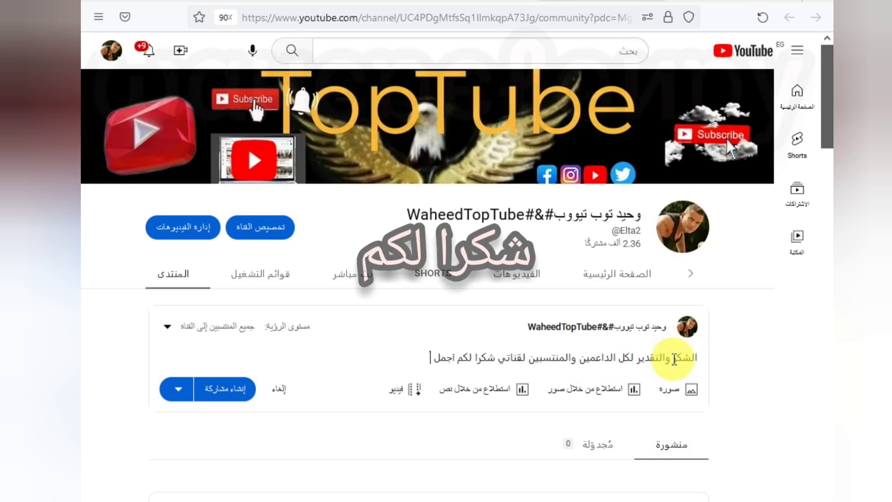
Step: Attach the image 727e34da-288a-44dc-98e2-1916968c5121 from the folder للفيس فقط on the computer to the post
{"action": "scroll", "coordinate": [674, 359], "scroll_direction": "down", "scroll_amount": 3}
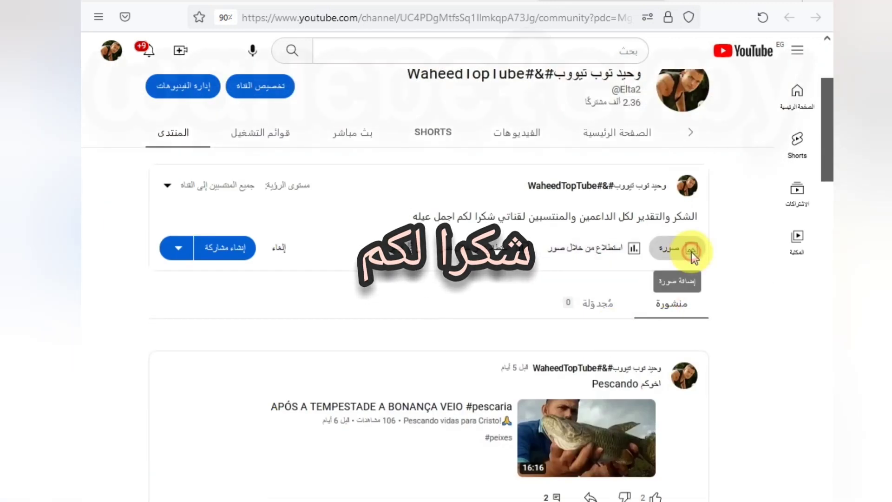
{"action": "left_click", "coordinate": [677, 247]}
{"action": "left_click", "coordinate": [455, 342]}
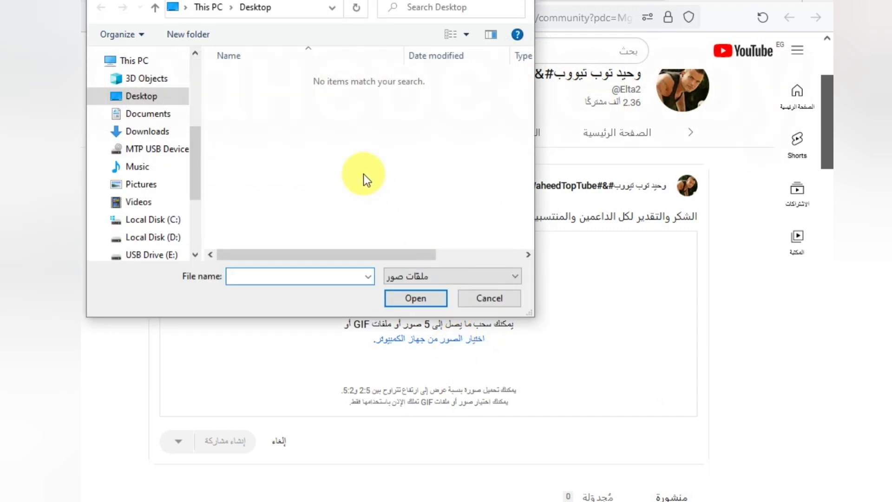
{"action": "scroll", "coordinate": [181, 160], "scroll_direction": "up", "scroll_amount": 3}
{"action": "left_click", "coordinate": [165, 91]}
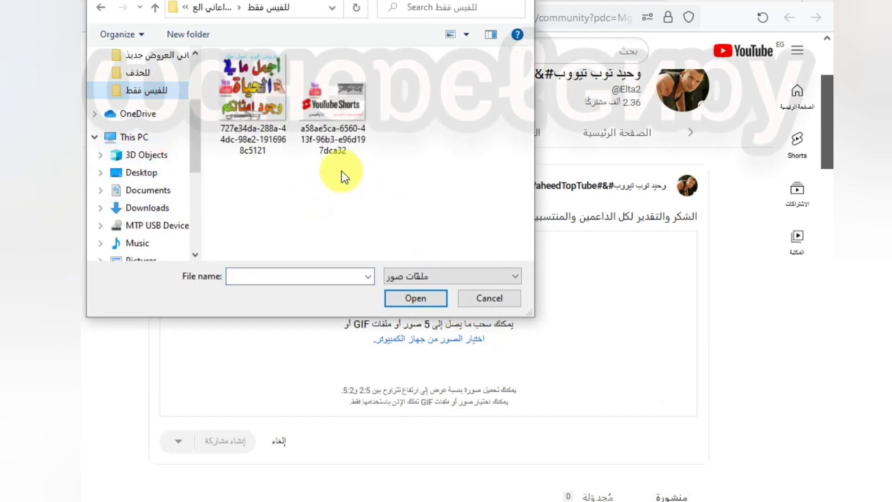
{"action": "left_click", "coordinate": [259, 97]}
{"action": "double_click", "coordinate": [259, 96]}
{"action": "scroll", "coordinate": [403, 338], "scroll_direction": "down", "scroll_amount": 3}
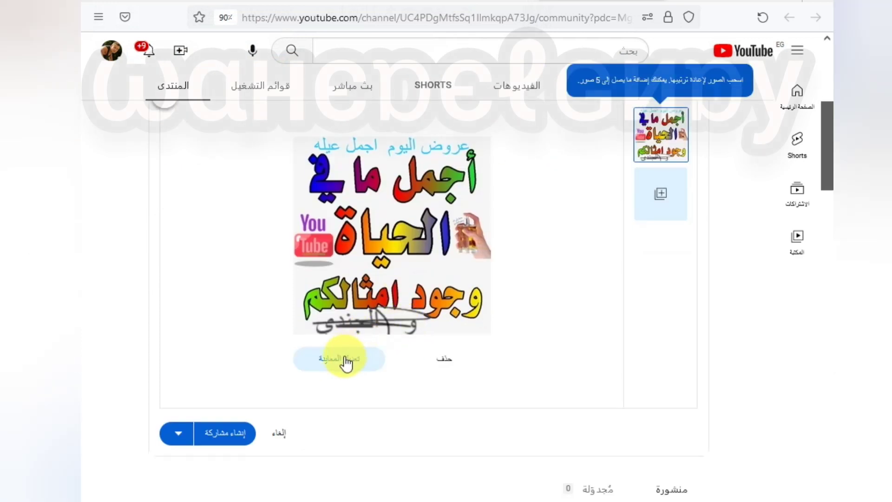
Step: Publish the members-only post, check it in the community feed and complete the welcome post task in YouTube Studio
{"action": "left_click", "coordinate": [227, 436]}
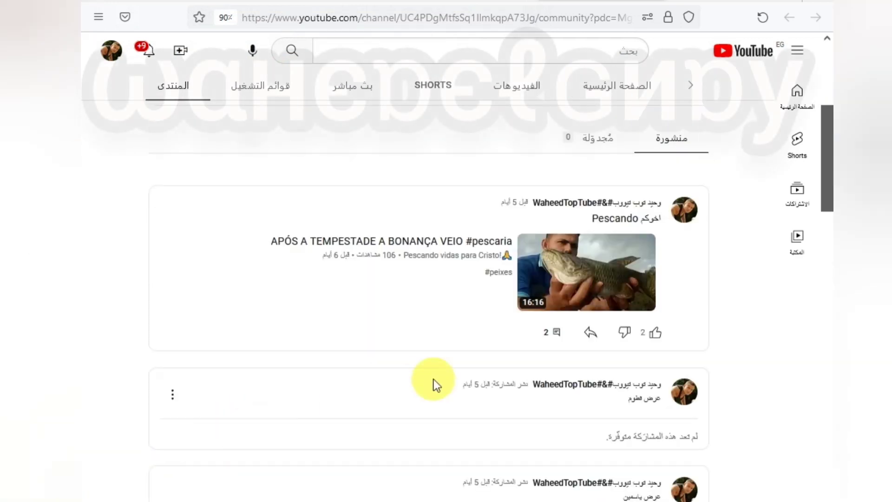
{"action": "scroll", "coordinate": [442, 355], "scroll_direction": "up", "scroll_amount": 5}
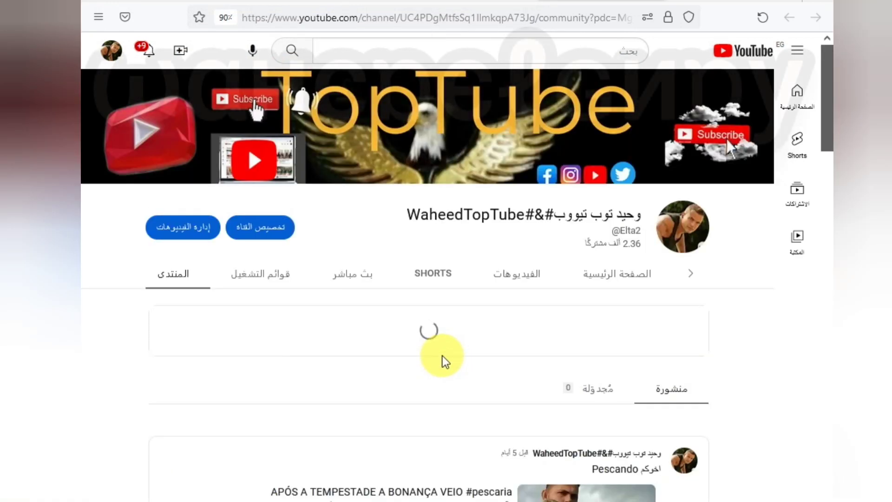
{"action": "scroll", "coordinate": [442, 355], "scroll_direction": "down", "scroll_amount": 5}
{"action": "scroll", "coordinate": [494, 277], "scroll_direction": "down", "scroll_amount": 4}
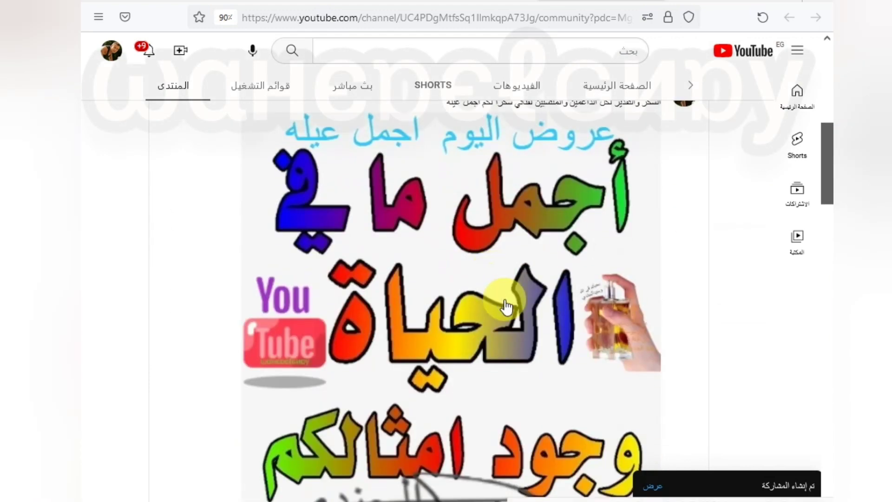
{"action": "scroll", "coordinate": [508, 304], "scroll_direction": "up", "scroll_amount": 8}
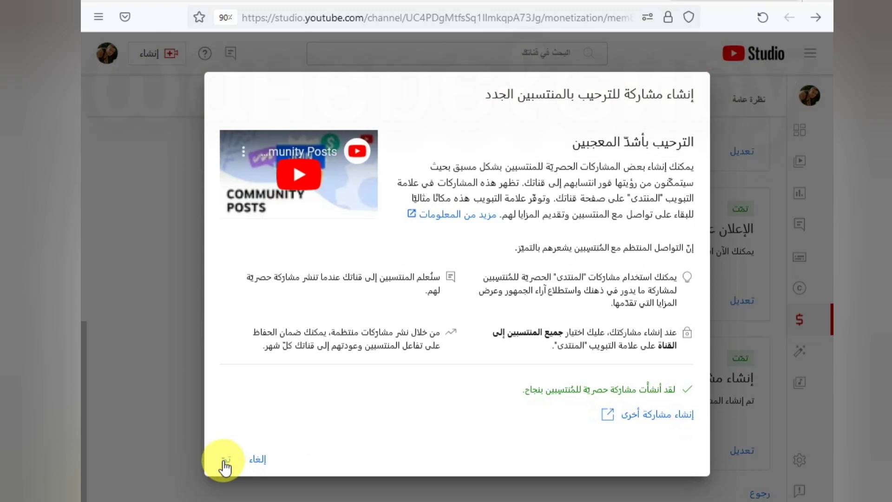
{"action": "left_click", "coordinate": [224, 460]}
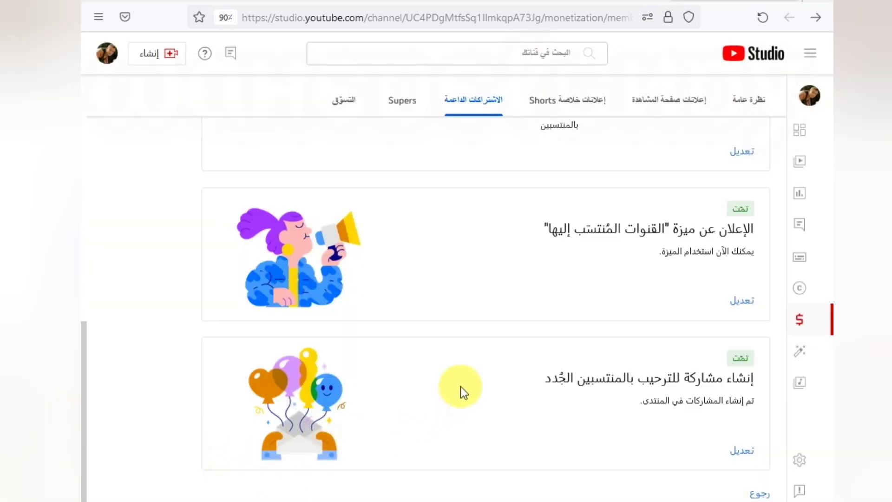
Step: Check the membership setup sections, including levels, automatic perks, announcement and welcome post, and activate the channel memberships feature (القنوات المُنتسَب إليها)
{"action": "scroll", "coordinate": [461, 386], "scroll_direction": "up", "scroll_amount": 10}
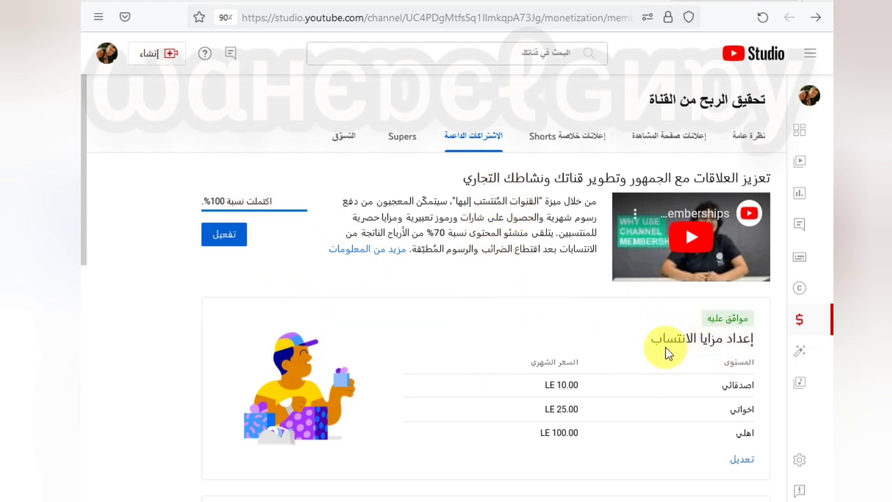
{"action": "scroll", "coordinate": [625, 340], "scroll_direction": "down", "scroll_amount": 7}
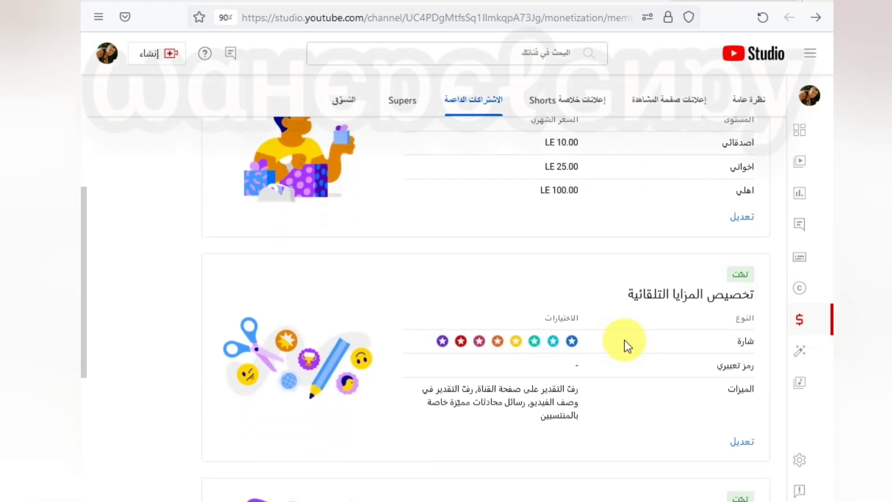
{"action": "scroll", "coordinate": [624, 340], "scroll_direction": "down", "scroll_amount": 4}
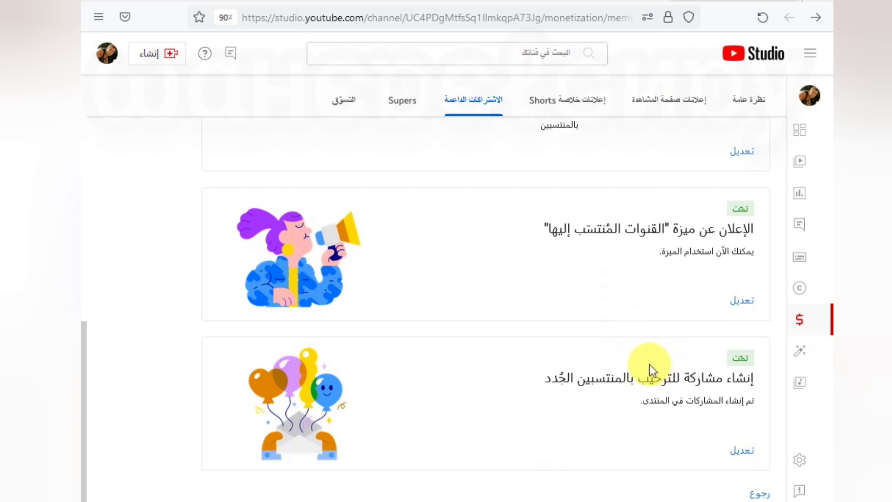
{"action": "scroll", "coordinate": [649, 364], "scroll_direction": "up", "scroll_amount": 10}
{"action": "scroll", "coordinate": [438, 339], "scroll_direction": "up", "scroll_amount": 2}
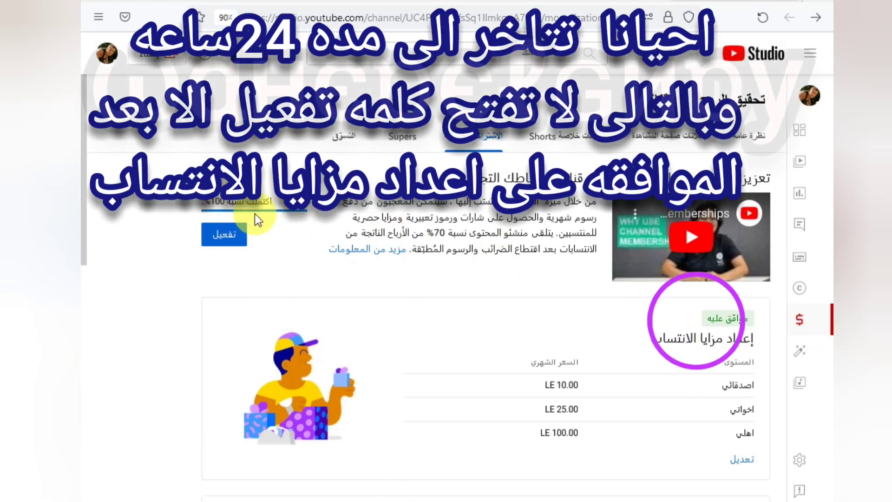
{"action": "left_click", "coordinate": [223, 237]}
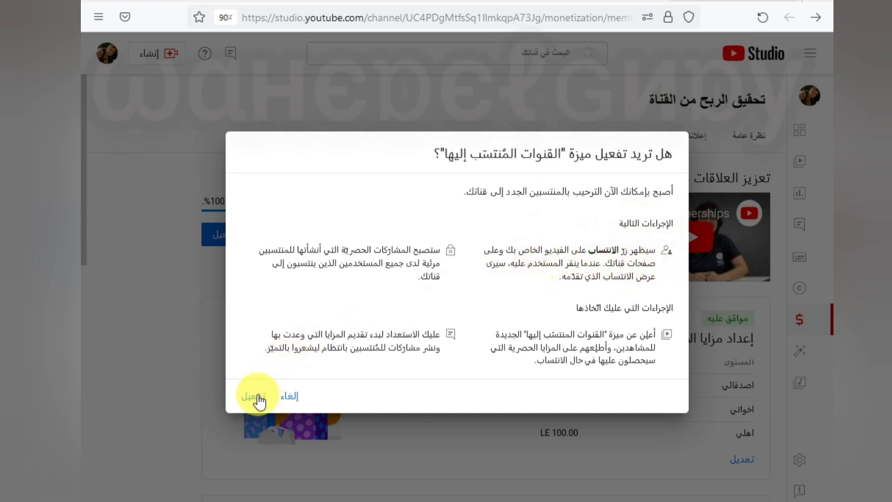
{"action": "left_click", "coordinate": [254, 397]}
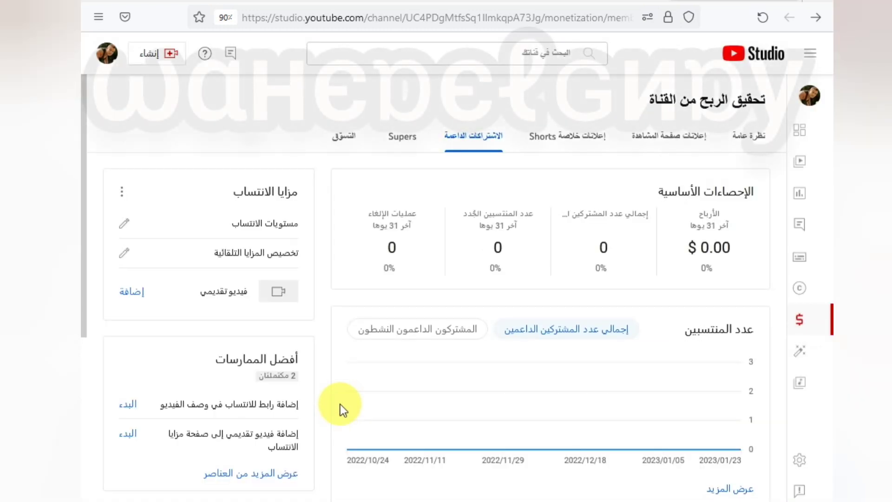
Step: Under best practices (أفضل الممارسات), add the channel's join link to the default video description and save the upload defaults
{"action": "scroll", "coordinate": [358, 341], "scroll_direction": "down", "scroll_amount": 2}
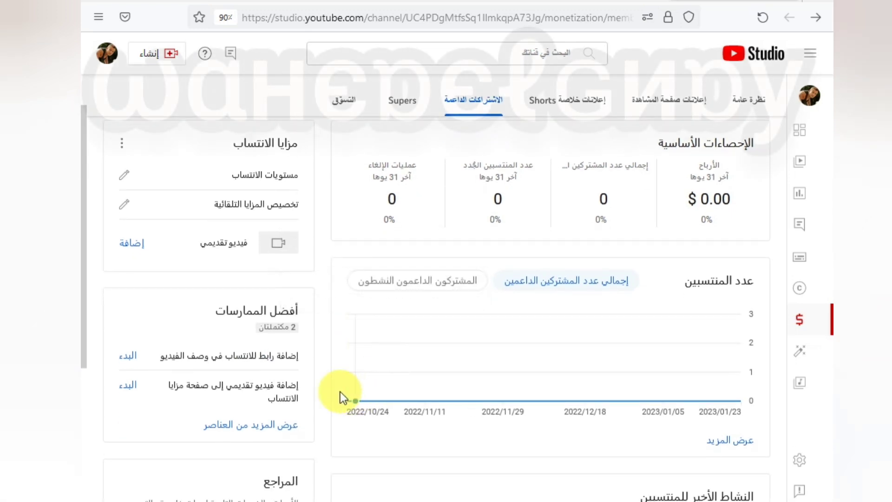
{"action": "scroll", "coordinate": [334, 386], "scroll_direction": "down", "scroll_amount": 2}
{"action": "scroll", "coordinate": [336, 396], "scroll_direction": "up", "scroll_amount": 4}
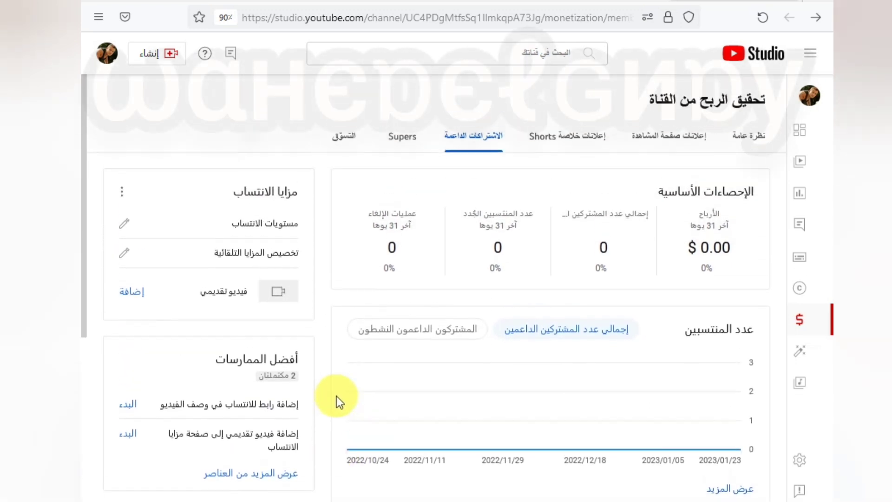
{"action": "scroll", "coordinate": [337, 395], "scroll_direction": "down", "scroll_amount": 2}
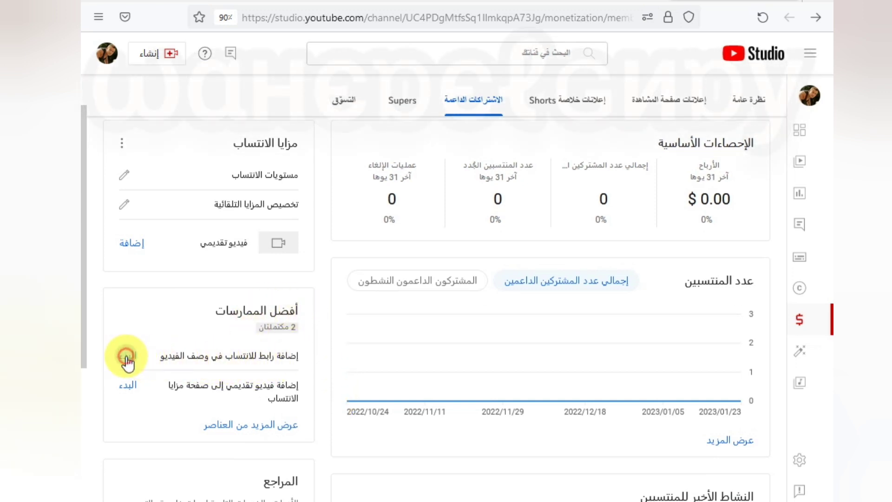
{"action": "left_click", "coordinate": [127, 356]}
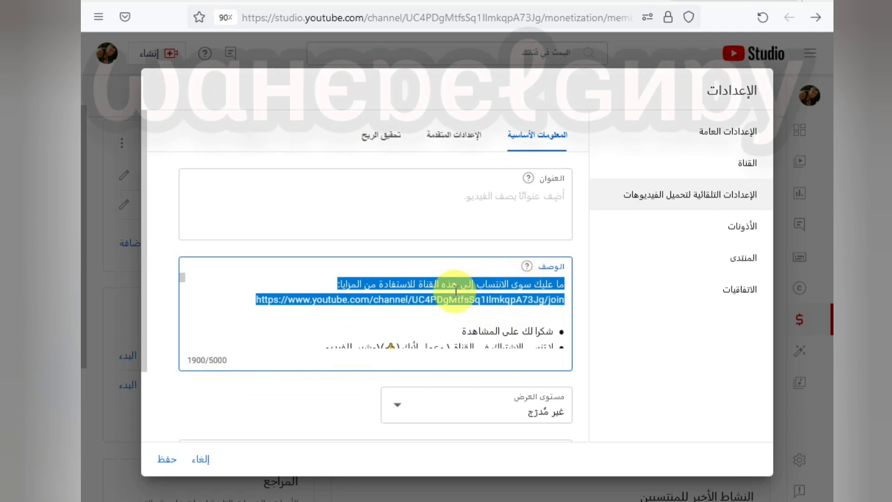
{"action": "left_click", "coordinate": [168, 461]}
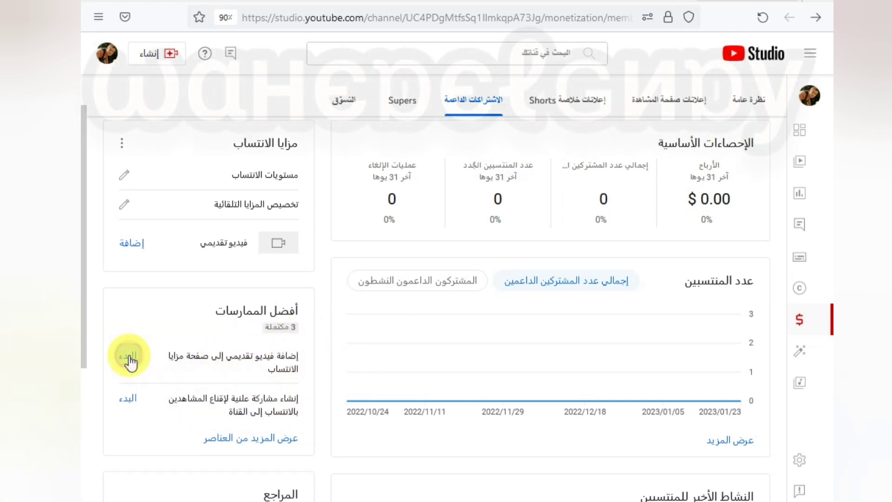
Step: Add the video "شكرا لكل الداعمين والمنتسبين في قناتي" as the memberships intro video, accept its terms, and save and publish it
{"action": "left_click", "coordinate": [128, 356]}
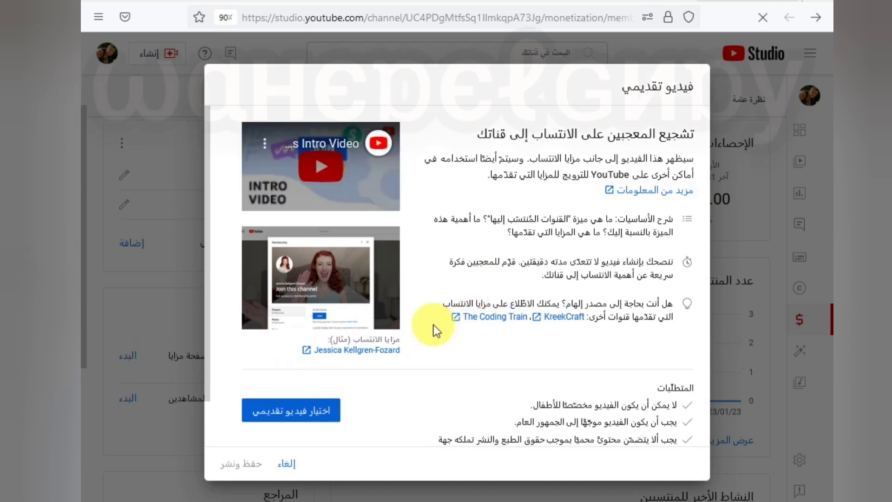
{"action": "left_click", "coordinate": [286, 411]}
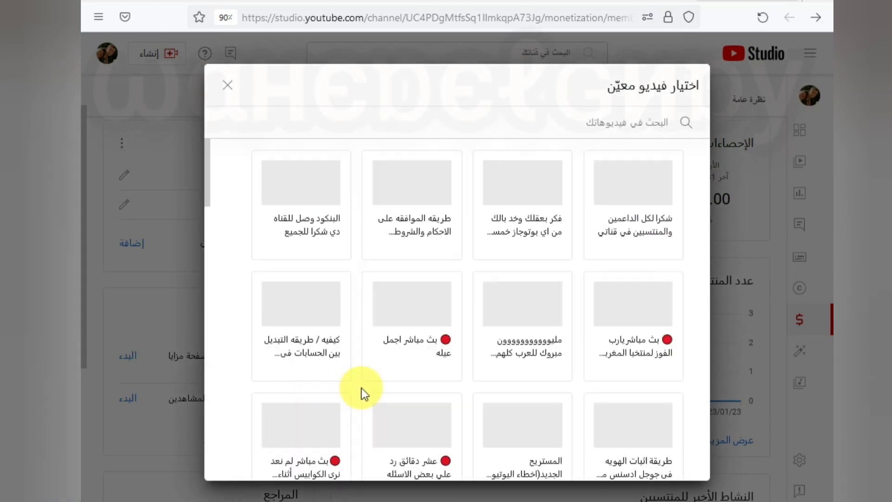
{"action": "left_click", "coordinate": [622, 195]}
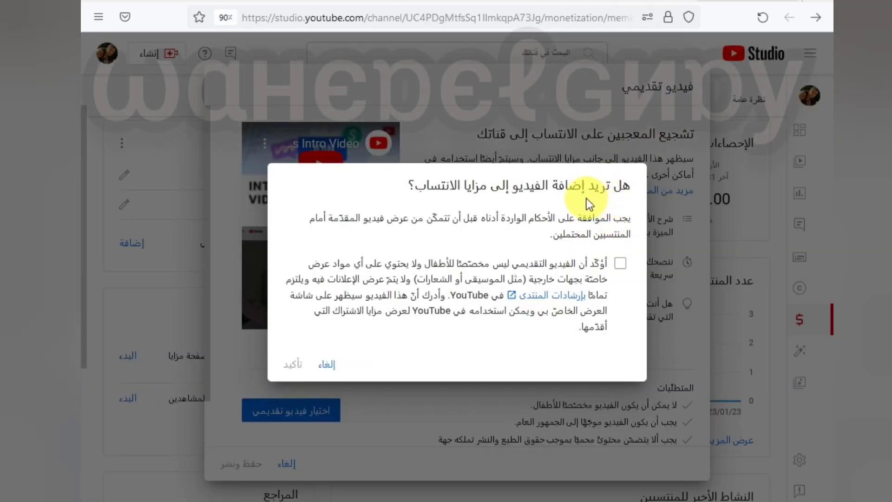
{"action": "left_click", "coordinate": [620, 269]}
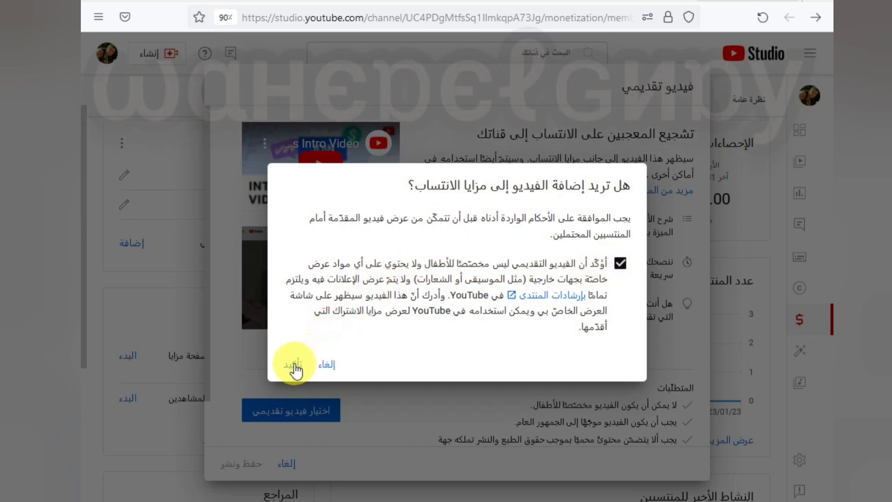
{"action": "left_click", "coordinate": [293, 365]}
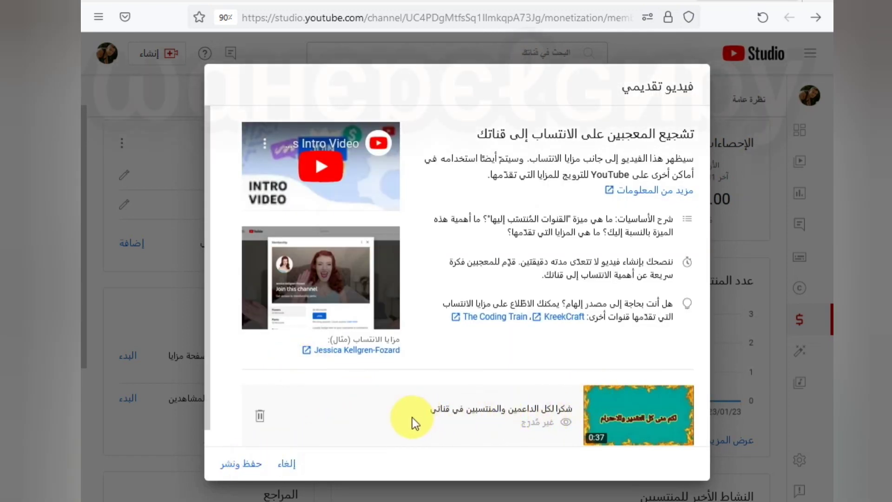
{"action": "left_click", "coordinate": [239, 463]}
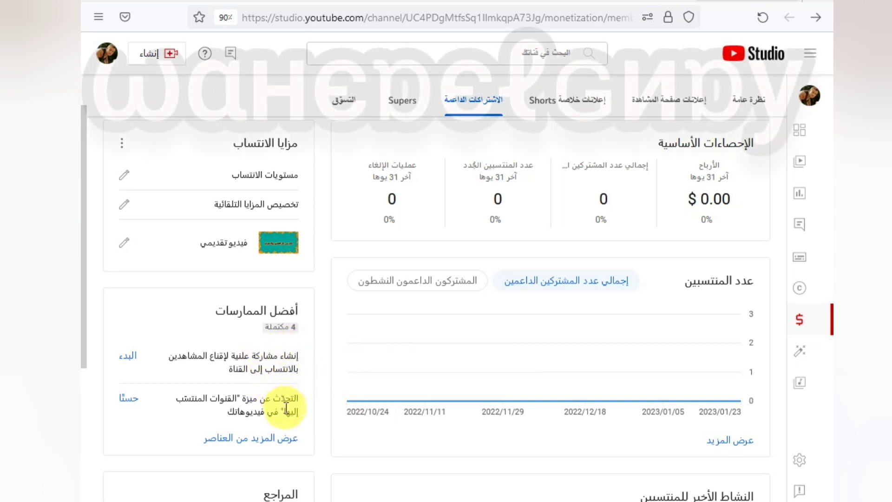
{"action": "scroll", "coordinate": [283, 377], "scroll_direction": "down", "scroll_amount": 1}
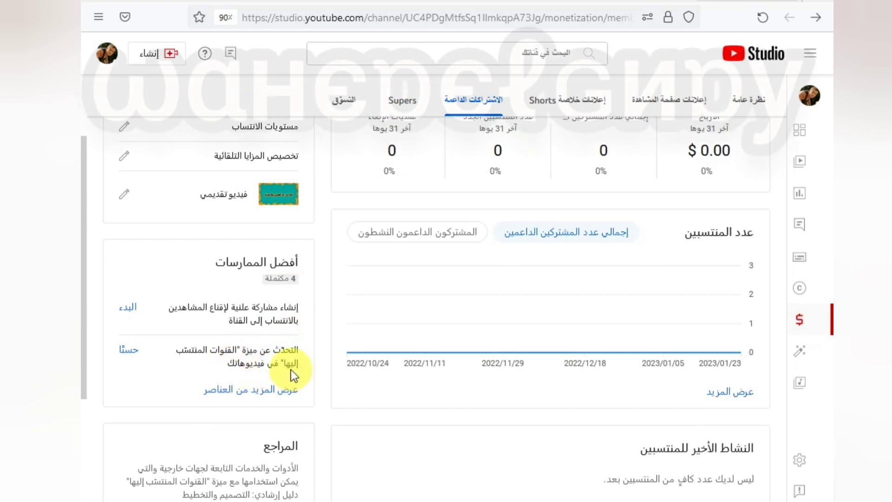
Step: Acknowledge the best-practice task about mentioning channel memberships in videos (التحدّث عن ميزة "القنوات المنتسَب إليها" في فيديوهاتك)
{"action": "left_click", "coordinate": [128, 367]}
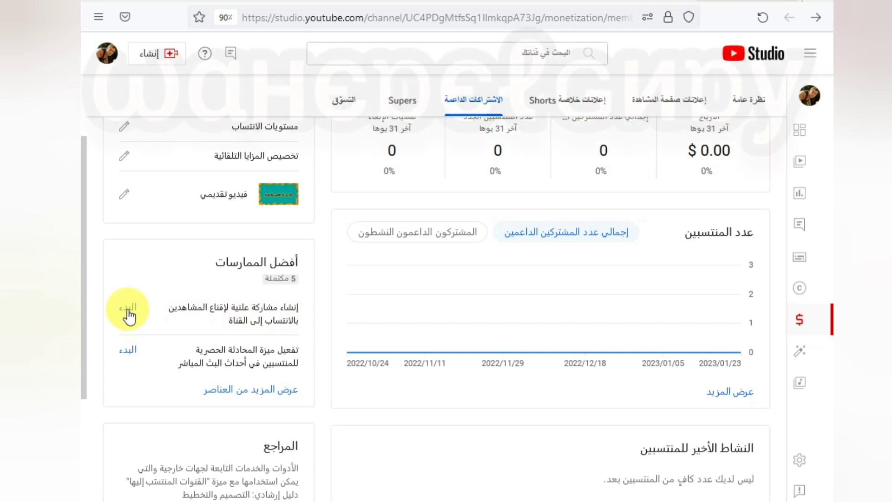
Step: Review the memberships overview, including the membership perks (مزايا الانتساب), key statistics and remaining best-practice tasks (أفضل الممارسات)
{"action": "scroll", "coordinate": [179, 316], "scroll_direction": "down", "scroll_amount": 2}
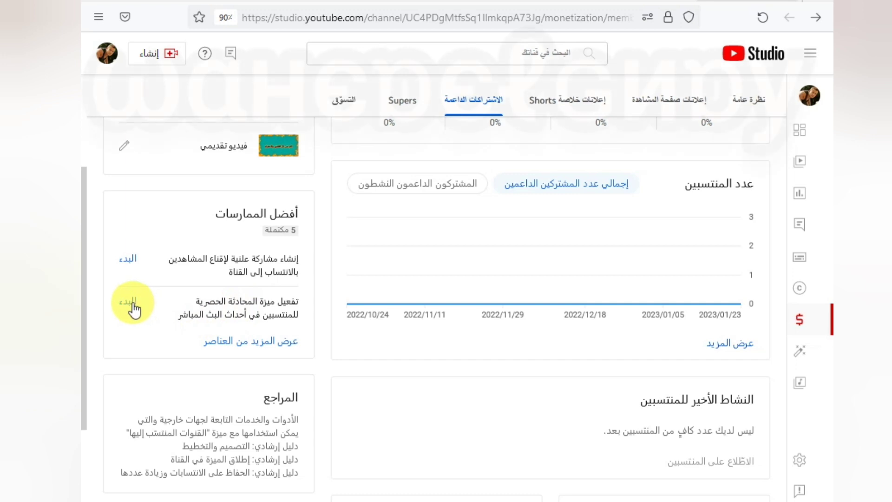
{"action": "scroll", "coordinate": [247, 302], "scroll_direction": "up", "scroll_amount": 3}
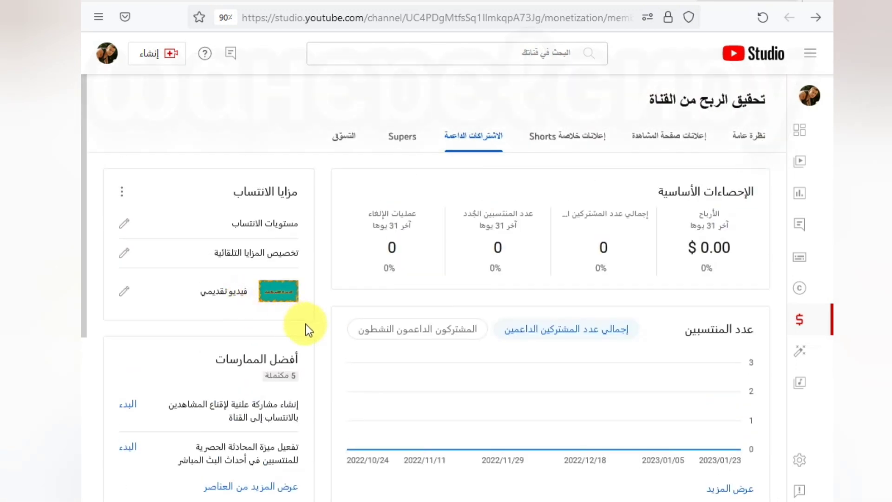
{"action": "scroll", "coordinate": [281, 354], "scroll_direction": "down", "scroll_amount": 2}
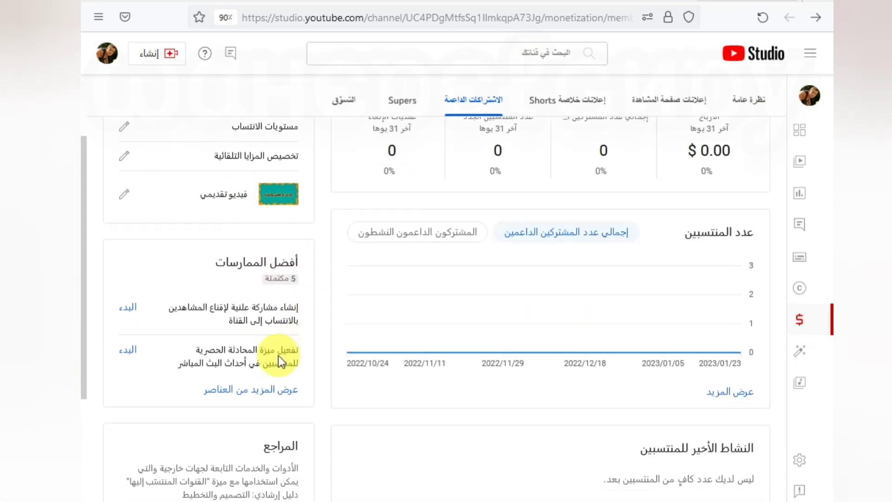
{"action": "scroll", "coordinate": [240, 304], "scroll_direction": "down", "scroll_amount": 1}
{"action": "scroll", "coordinate": [241, 310], "scroll_direction": "up", "scroll_amount": 1}
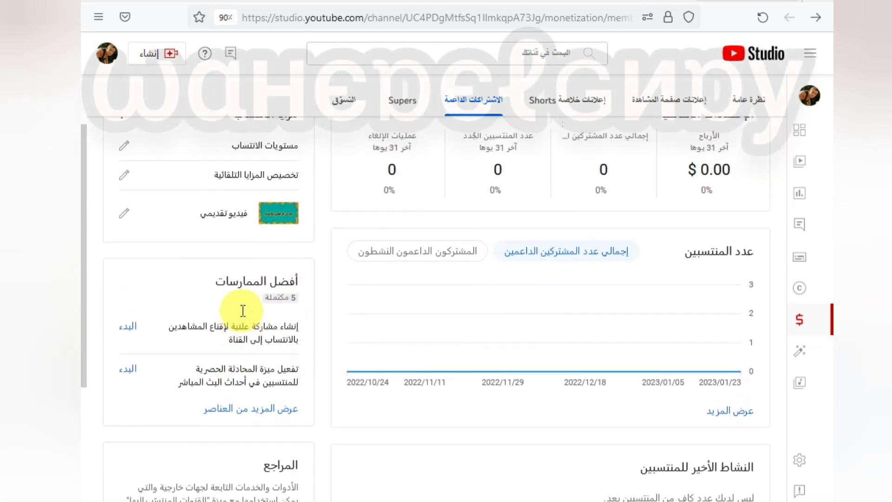
{"action": "scroll", "coordinate": [241, 311], "scroll_direction": "up", "scroll_amount": 2}
{"action": "scroll", "coordinate": [242, 310], "scroll_direction": "down", "scroll_amount": 1}
{"action": "scroll", "coordinate": [241, 310], "scroll_direction": "down", "scroll_amount": 1}
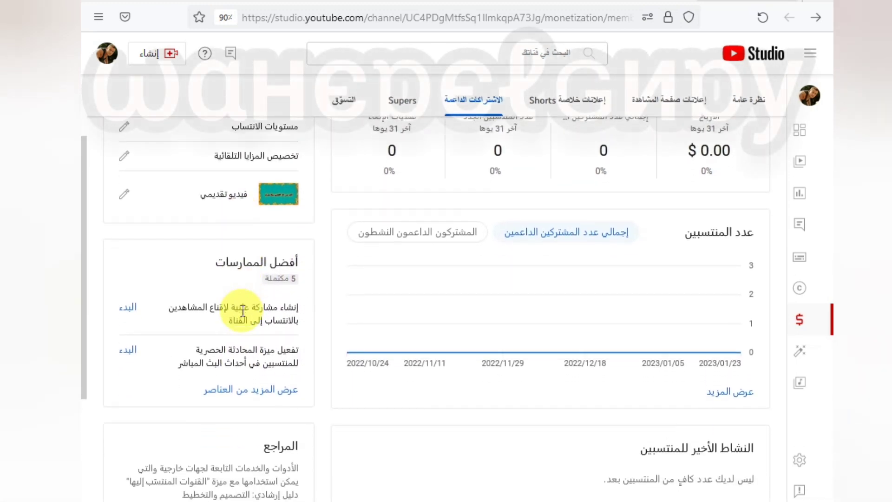
{"action": "scroll", "coordinate": [262, 224], "scroll_direction": "up", "scroll_amount": 2}
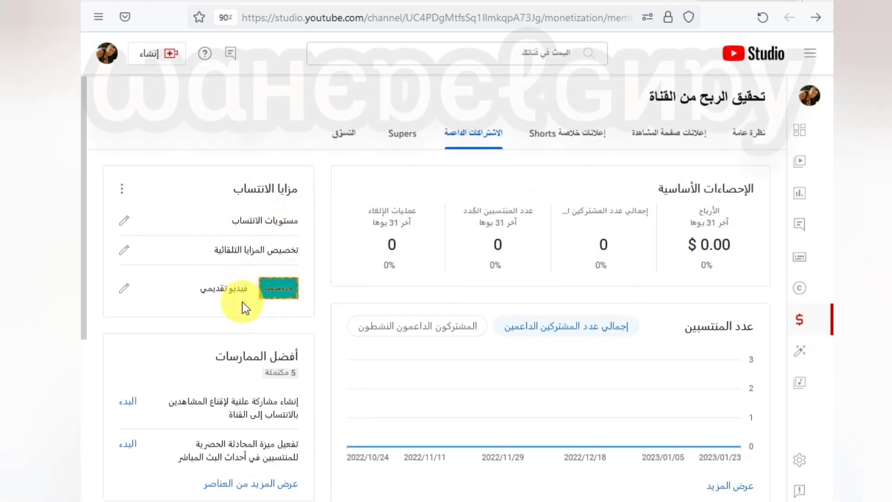
{"action": "scroll", "coordinate": [242, 303], "scroll_direction": "down", "scroll_amount": 1}
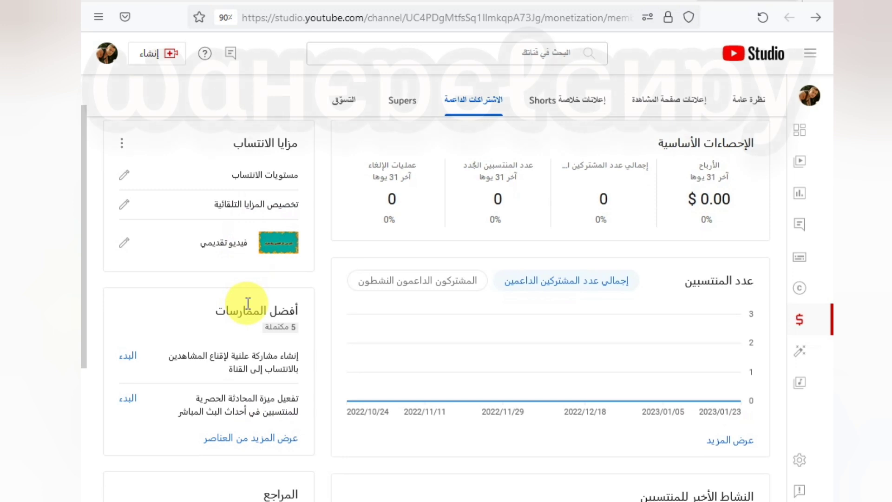
{"action": "scroll", "coordinate": [249, 305], "scroll_direction": "down", "scroll_amount": 2}
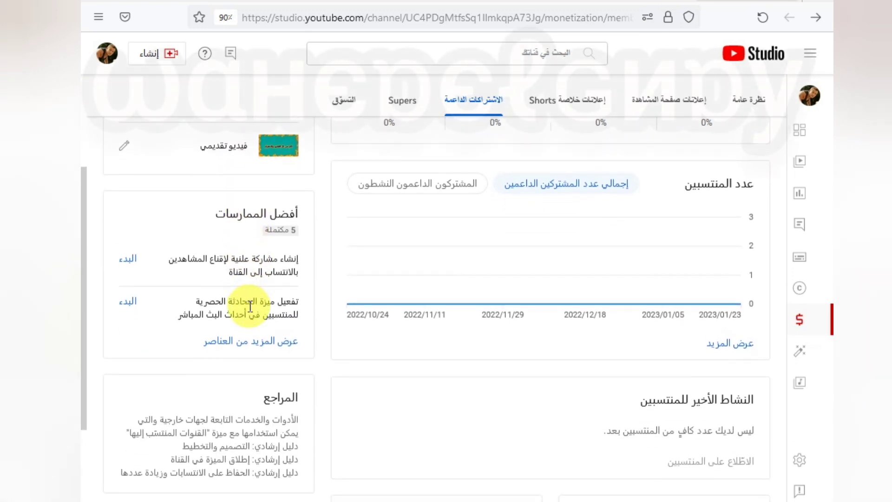
{"action": "scroll", "coordinate": [250, 306], "scroll_direction": "up", "scroll_amount": 2}
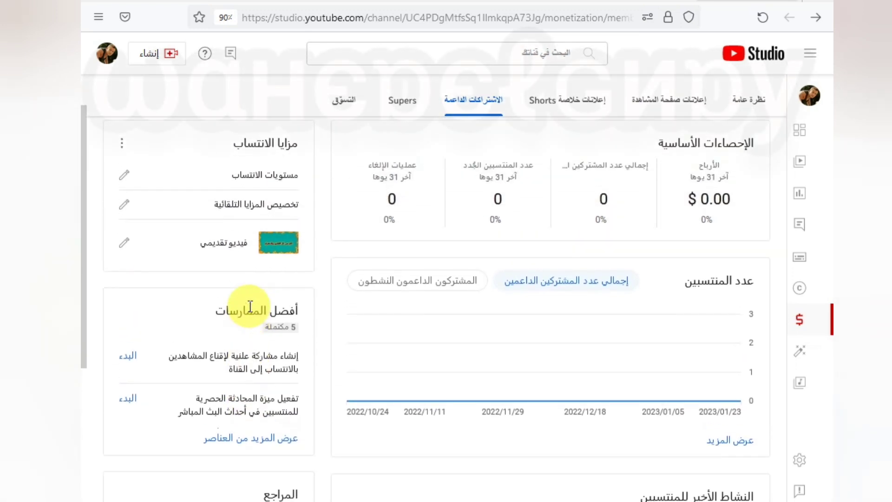